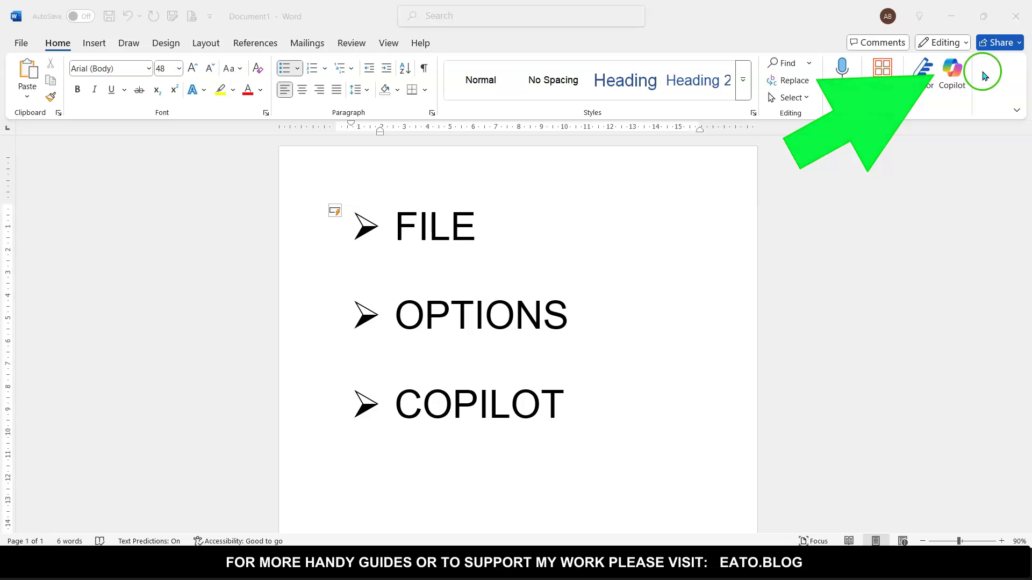
- Open Word's Copilot pane, focus its question box, then close it and return to the document
click(950, 73)
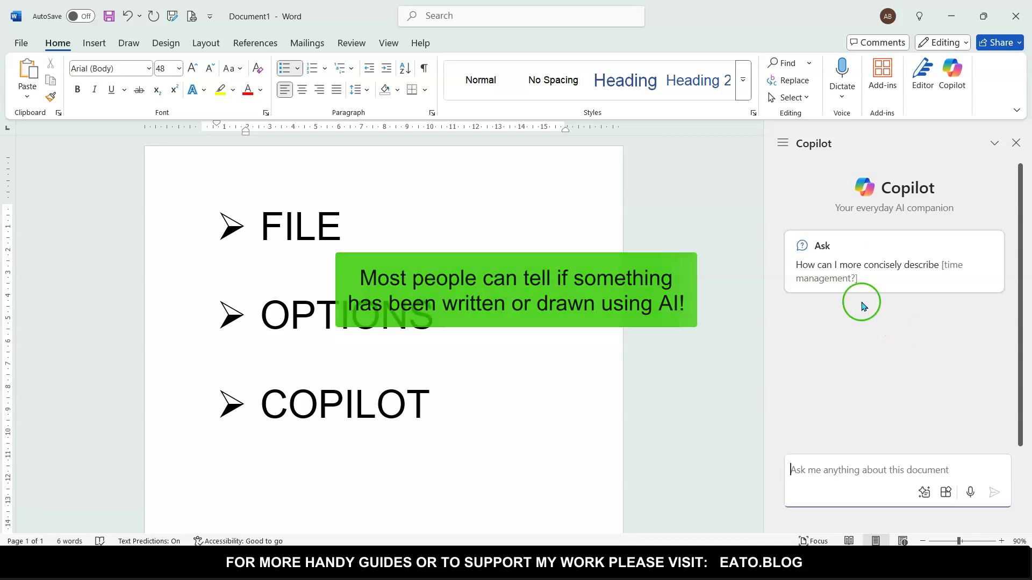
click(848, 291)
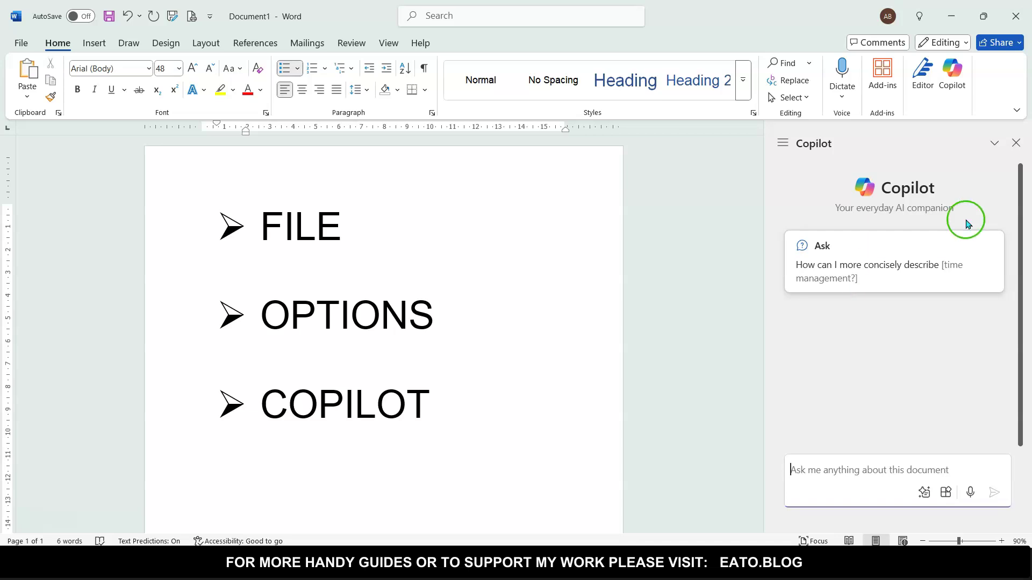
click(1016, 142)
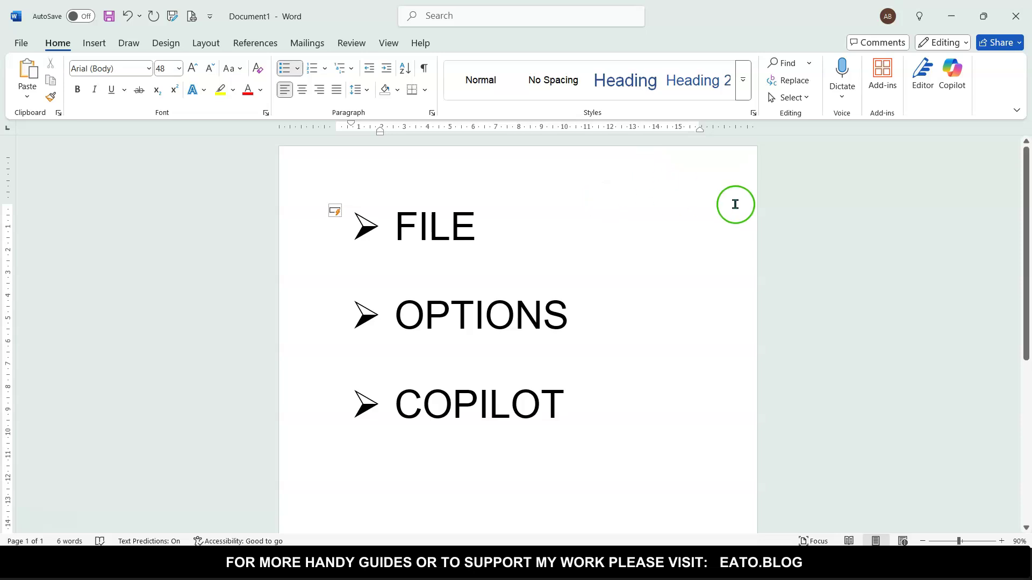
click(373, 468)
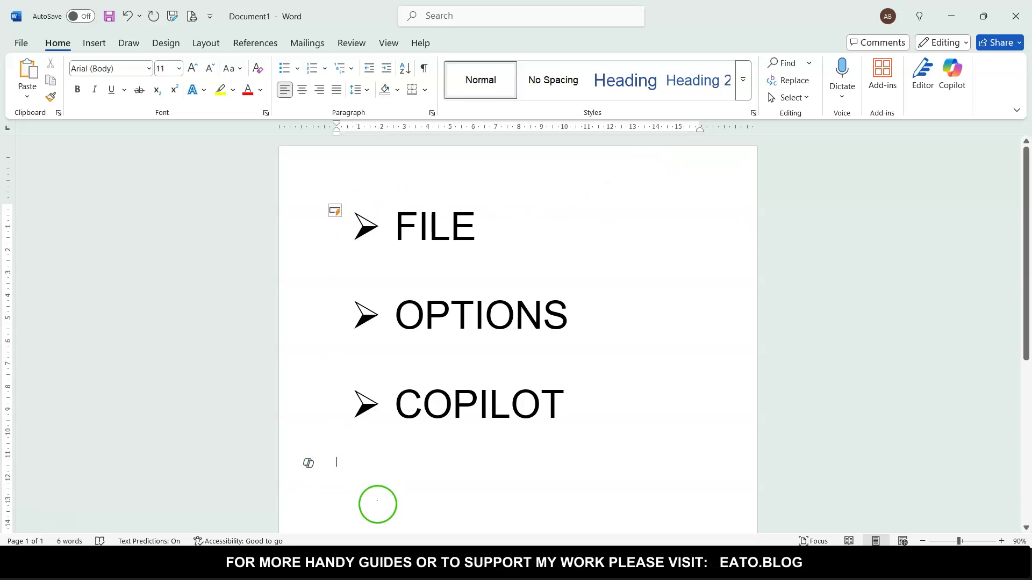
- In PowerPoint's Presentation1, view the title slide's Copilot suggestion menu and then dismiss it
click(379, 563)
click(426, 506)
click(315, 138)
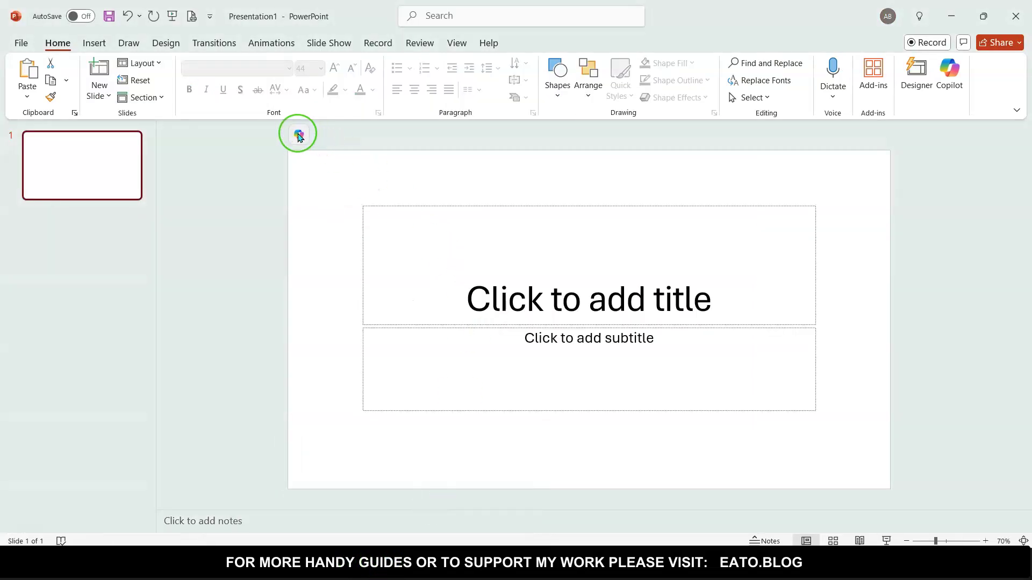
click(311, 151)
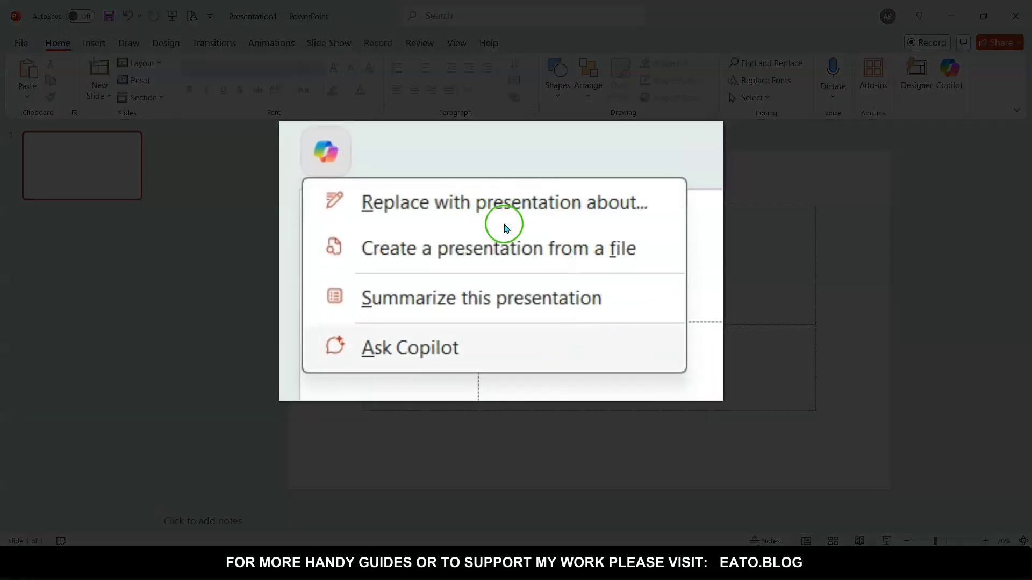
click(558, 166)
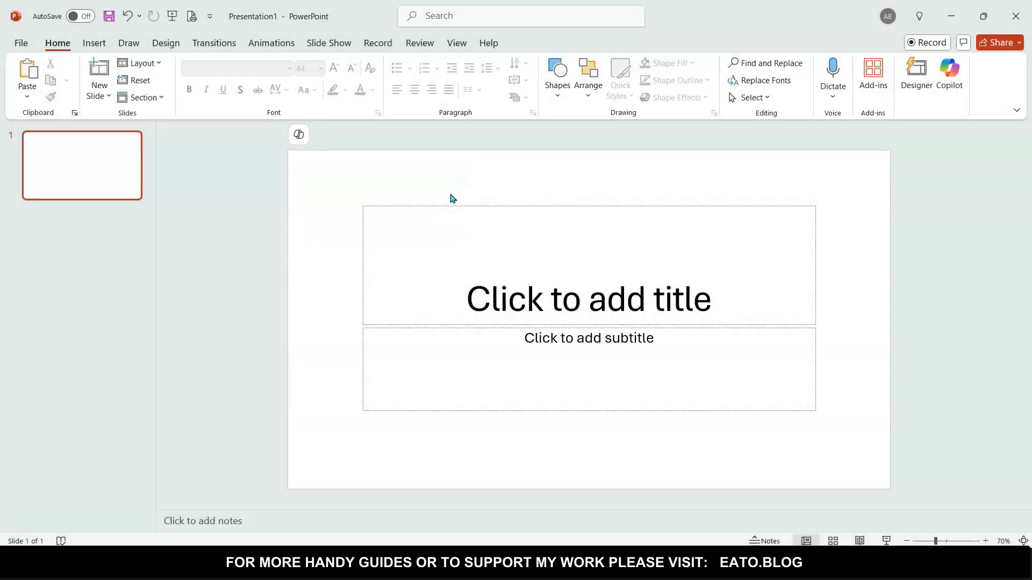
click(475, 475)
- Back in Word, review Account and Update Options under File, then open Word Options
click(289, 562)
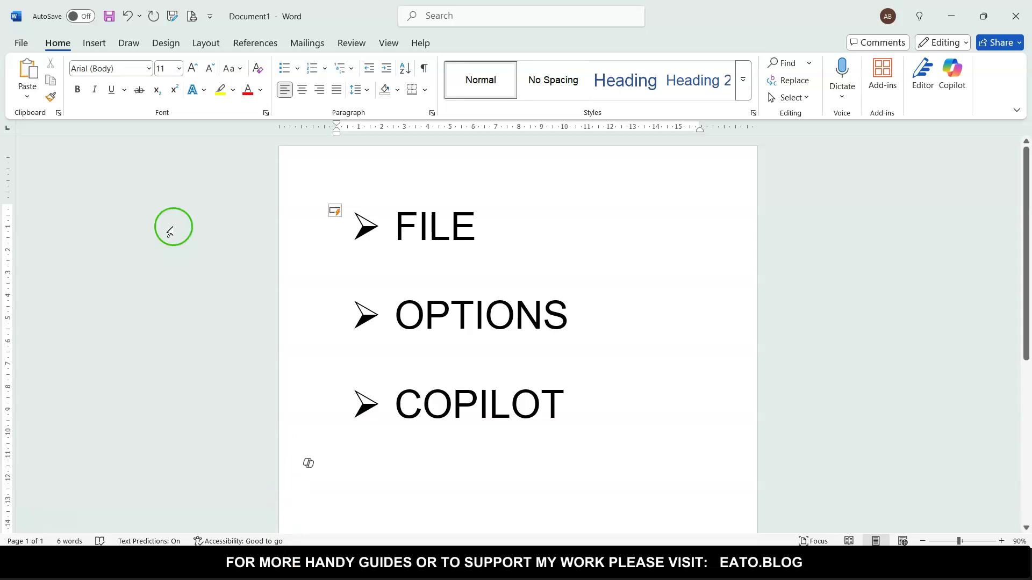
click(23, 49)
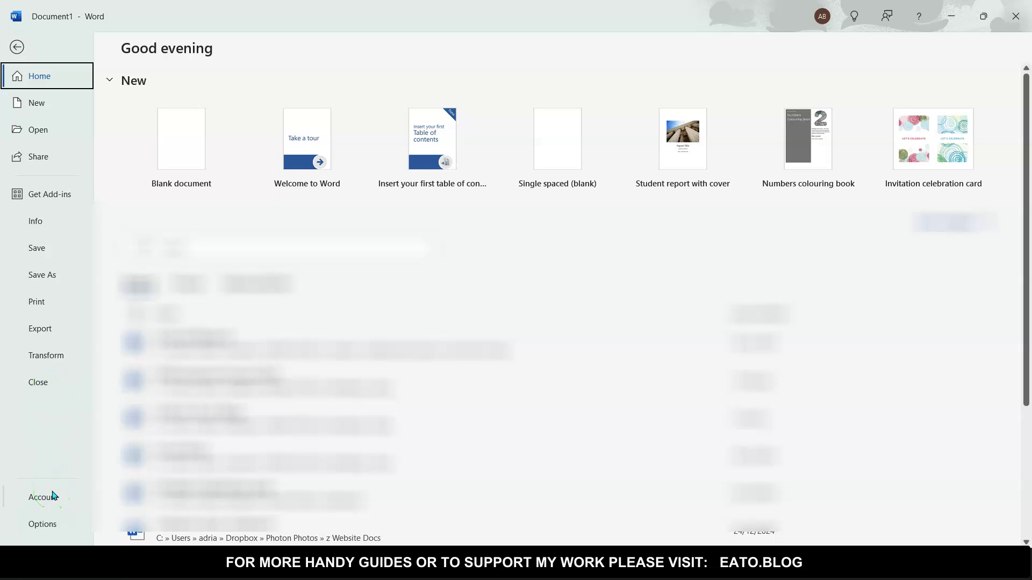
click(65, 530)
click(61, 499)
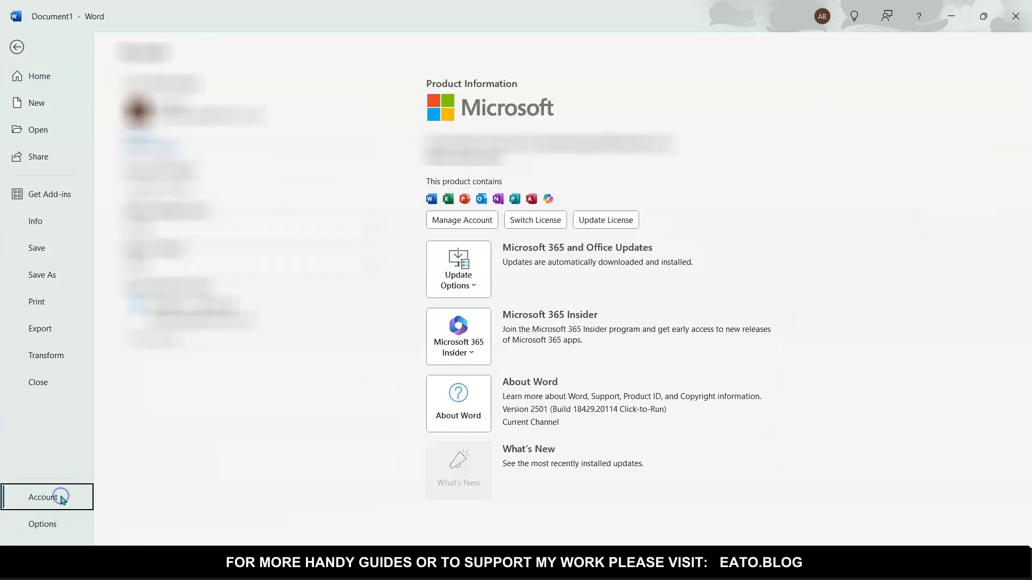
click(473, 285)
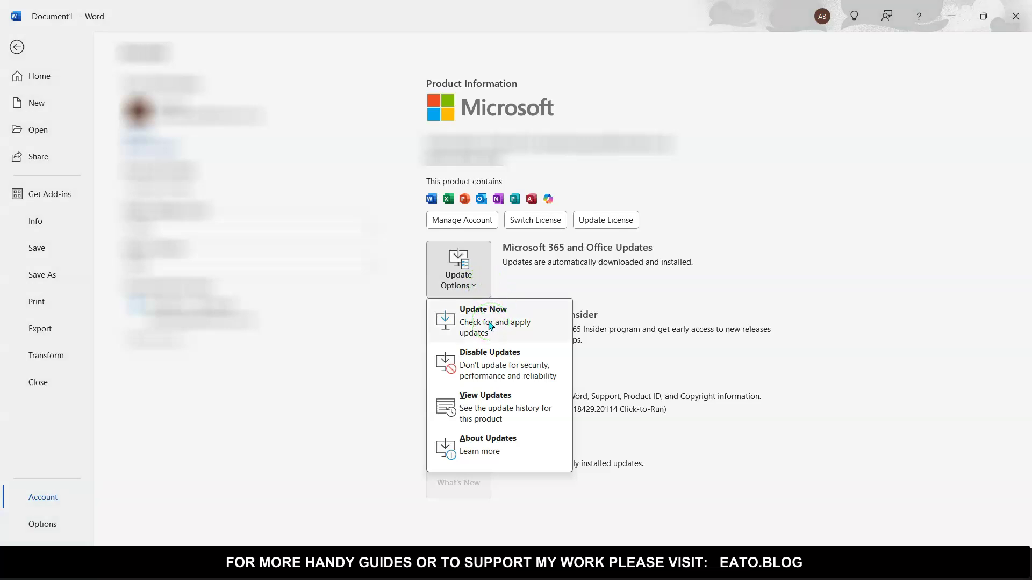
click(150, 441)
click(84, 525)
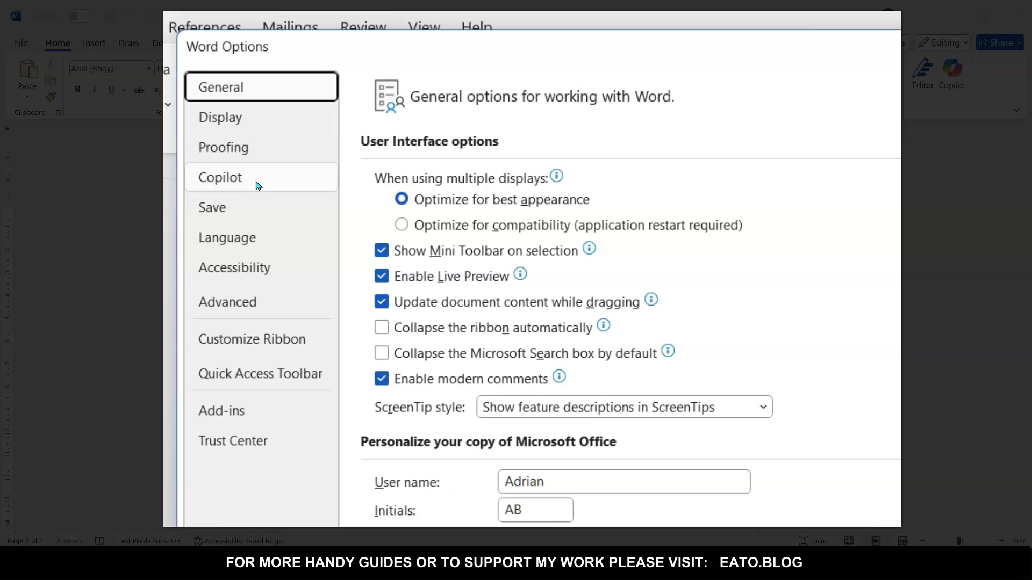
- On the Copilot page of Word Options, untick Enable Copilot
click(256, 185)
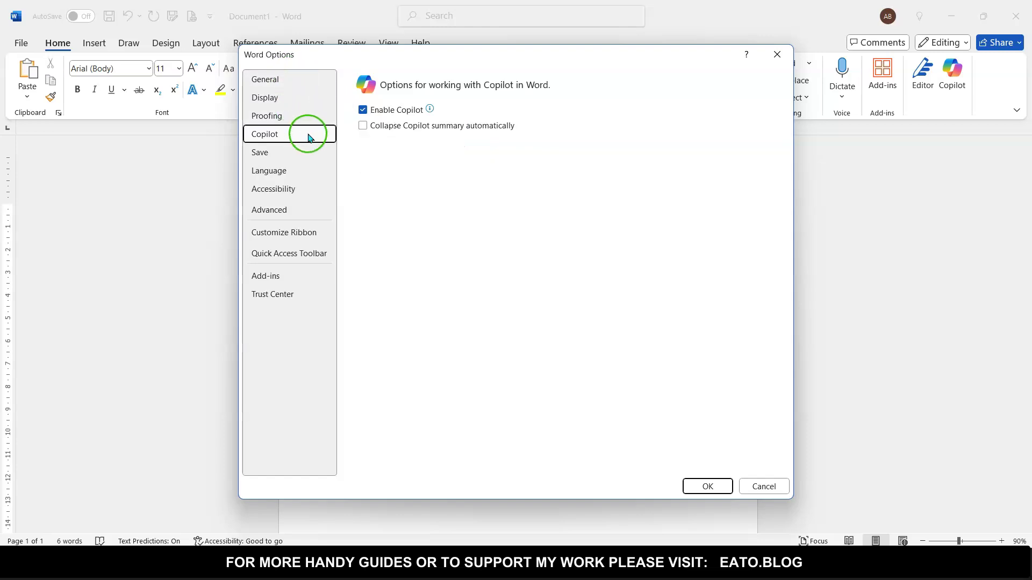
click(362, 110)
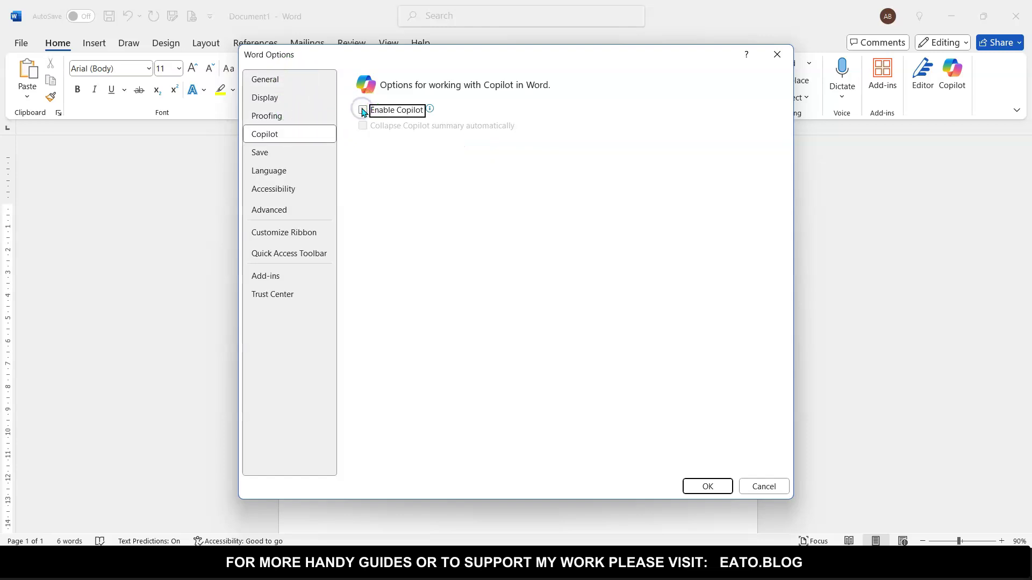
- Apply the Copilot change with OK, then put the caret before FILE in the recap list
click(705, 486)
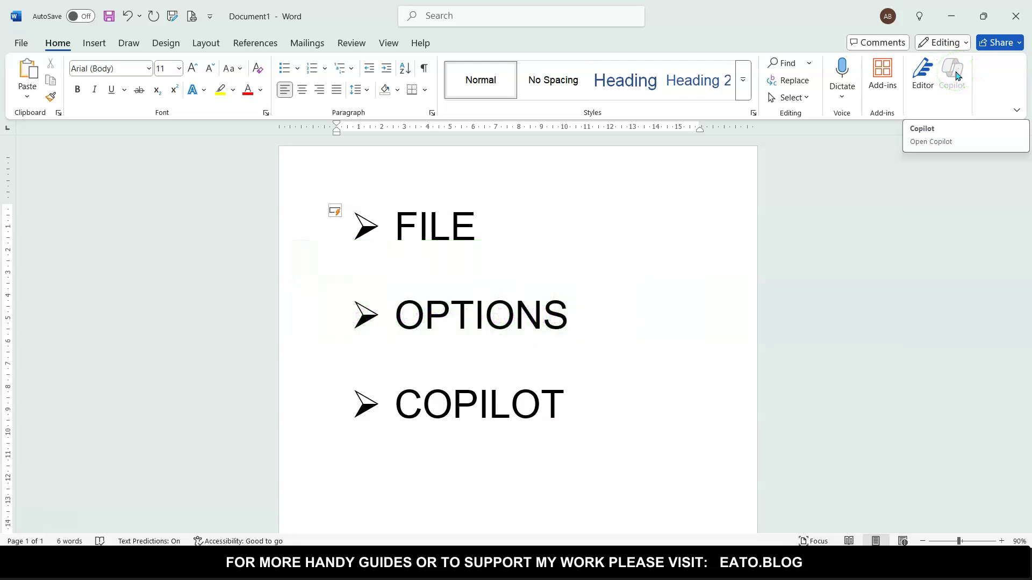
click(357, 470)
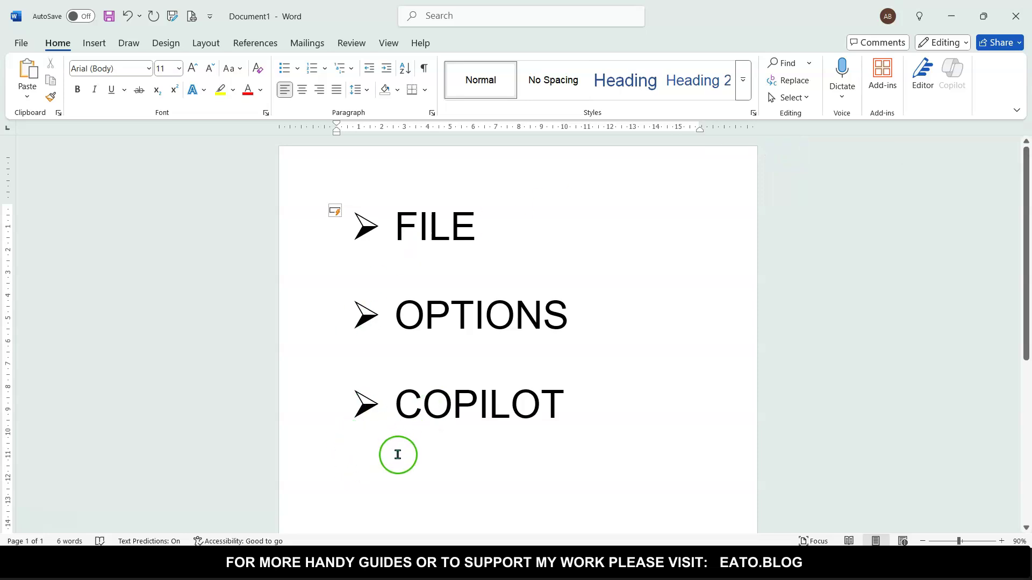
click(335, 458)
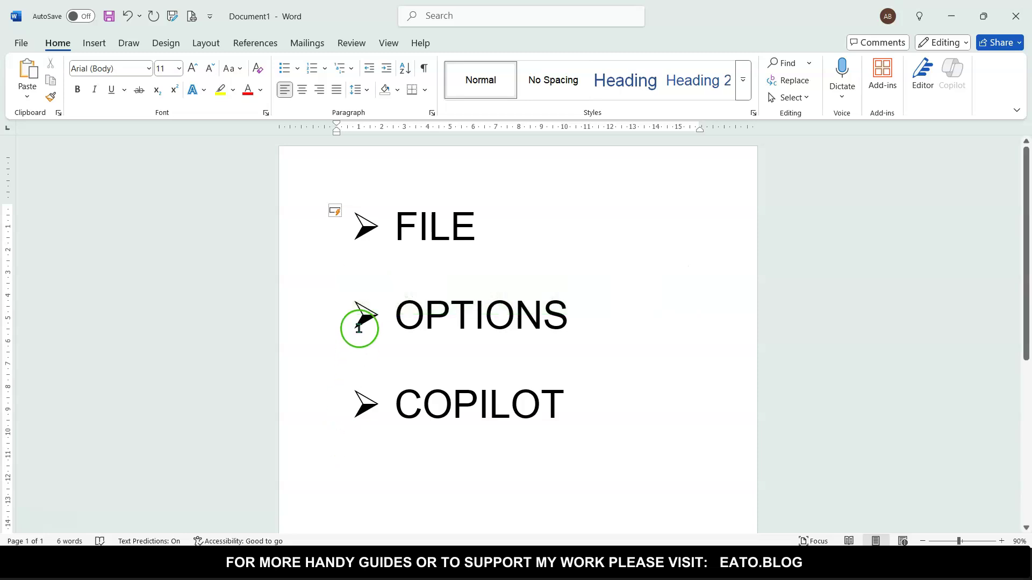
drag(399, 219, 406, 239)
click(405, 239)
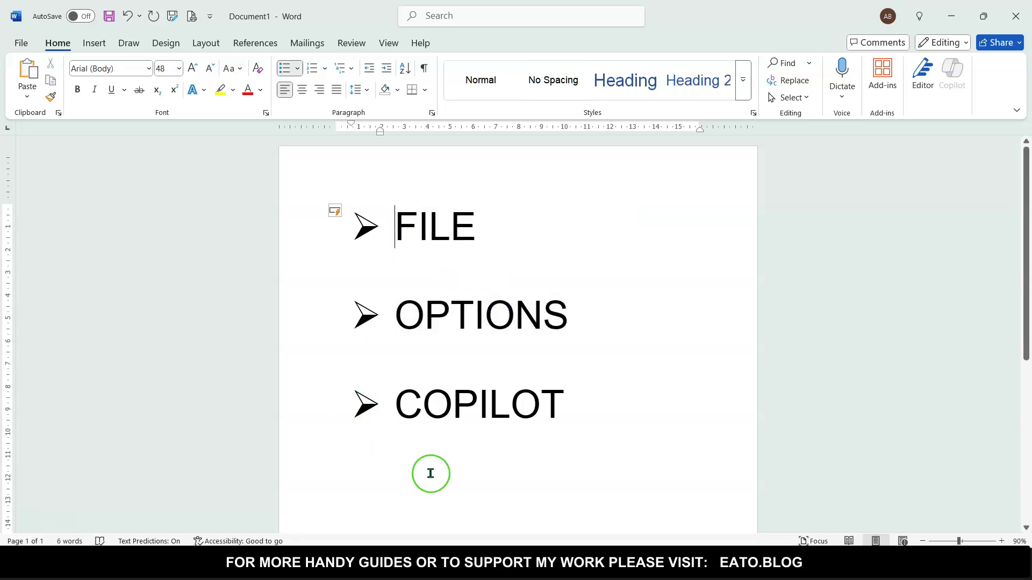
- Scroll the browser's support article through the Windows 'Clear the Enable Copilot checkbox' steps
click(326, 562)
click(303, 338)
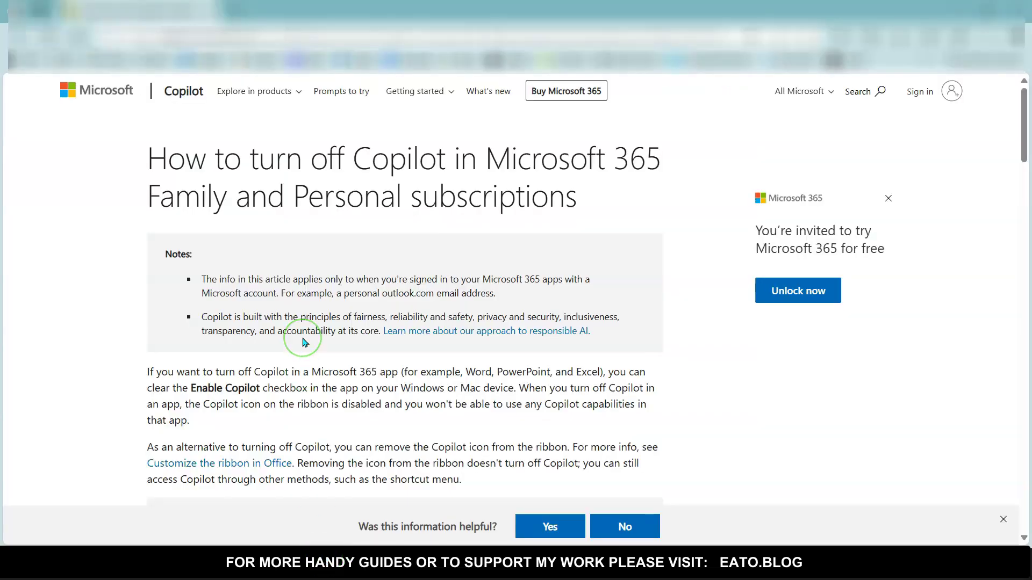
scroll(305, 343, down, 1)
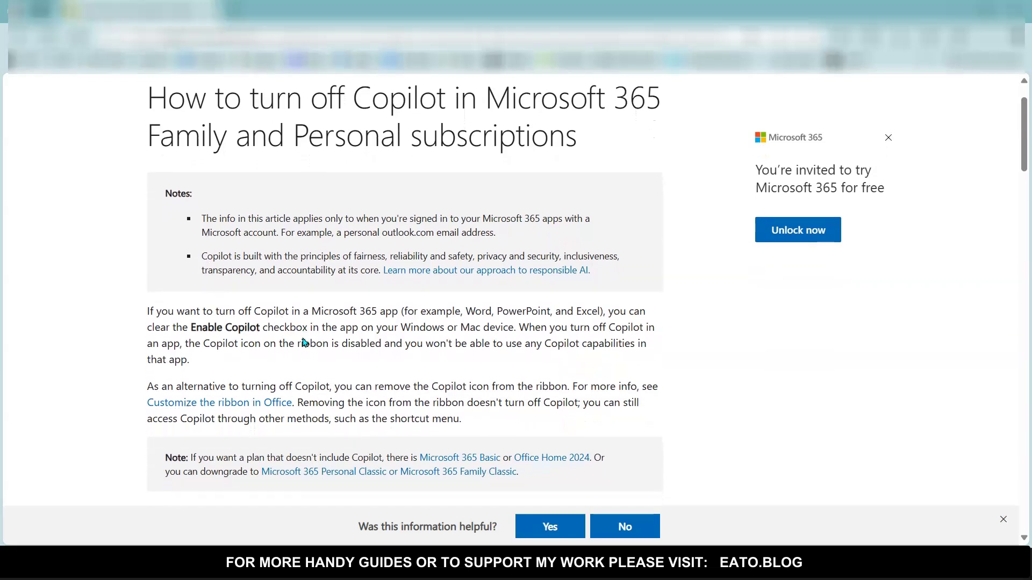
scroll(305, 342, up, 1)
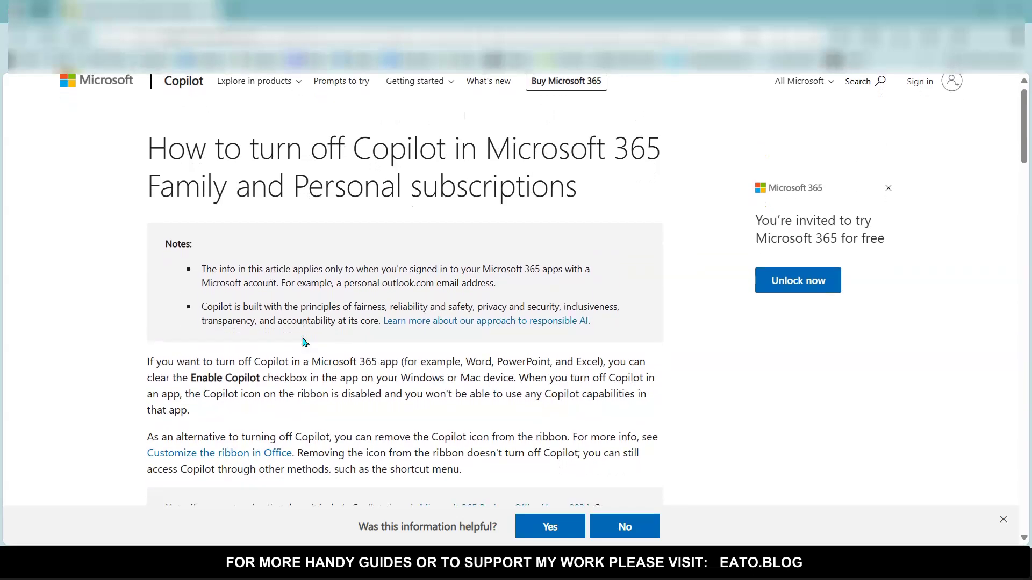
scroll(305, 343, down, 1)
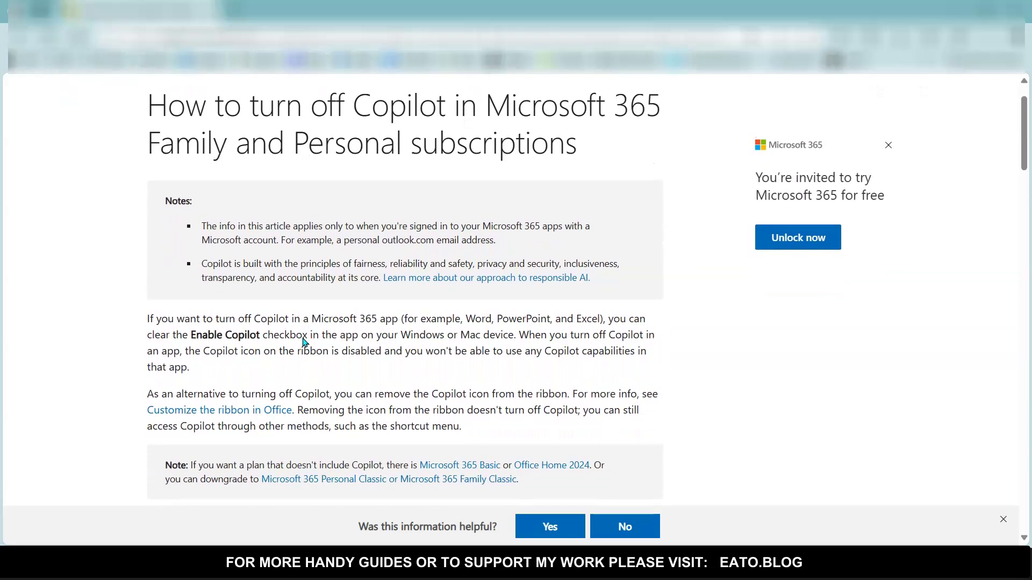
click(423, 262)
scroll(425, 263, down, 6)
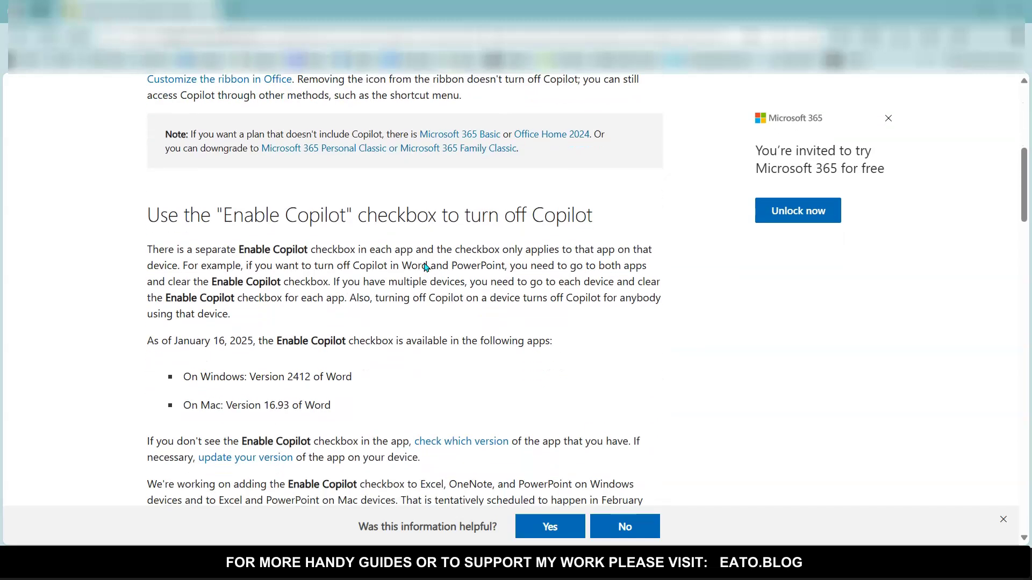
scroll(426, 267, up, 3)
scroll(426, 267, down, 3)
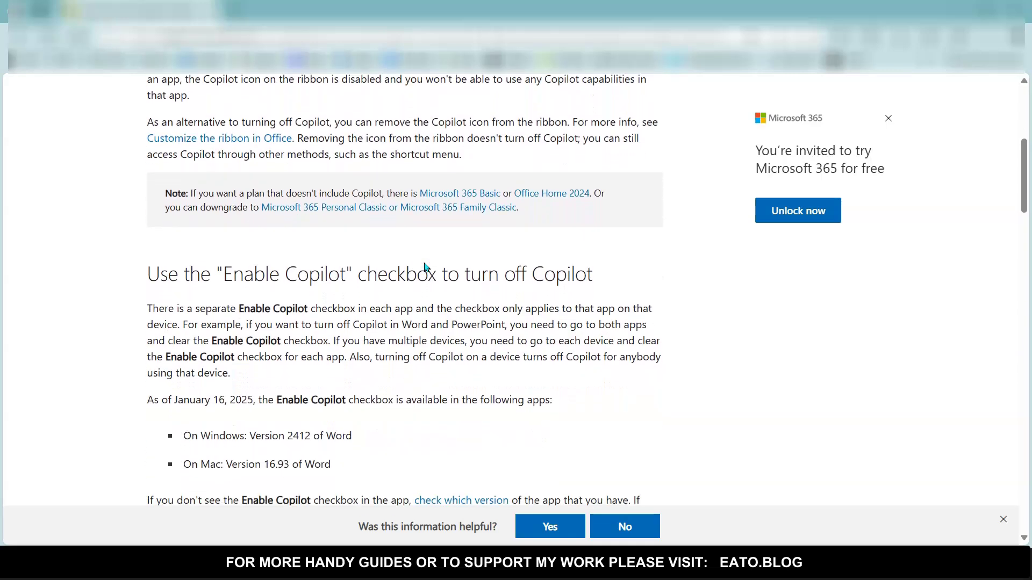
scroll(426, 264, down, 1)
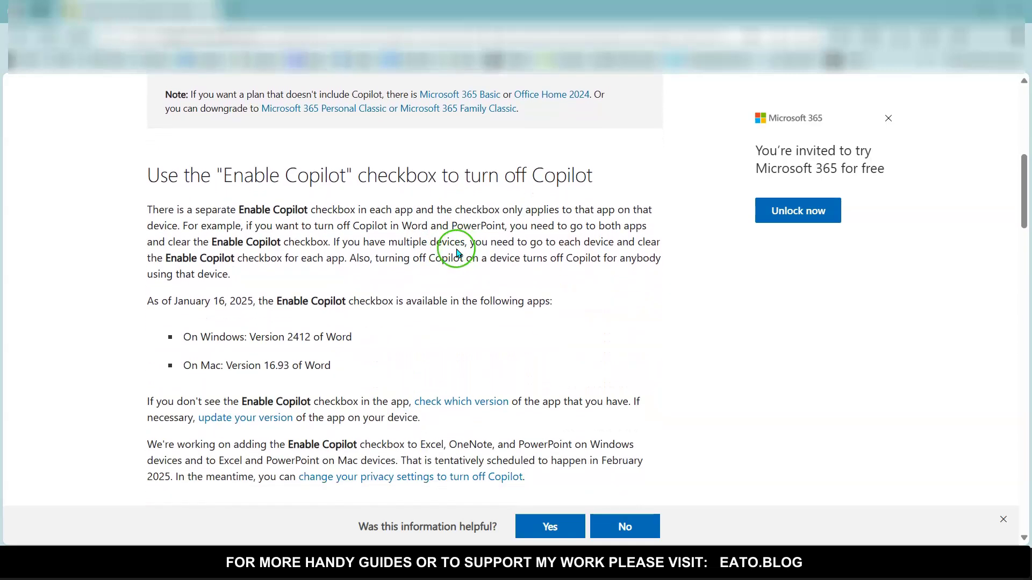
ctrl+scroll(459, 252, up, 2)
ctrl+scroll(458, 253, up, 2)
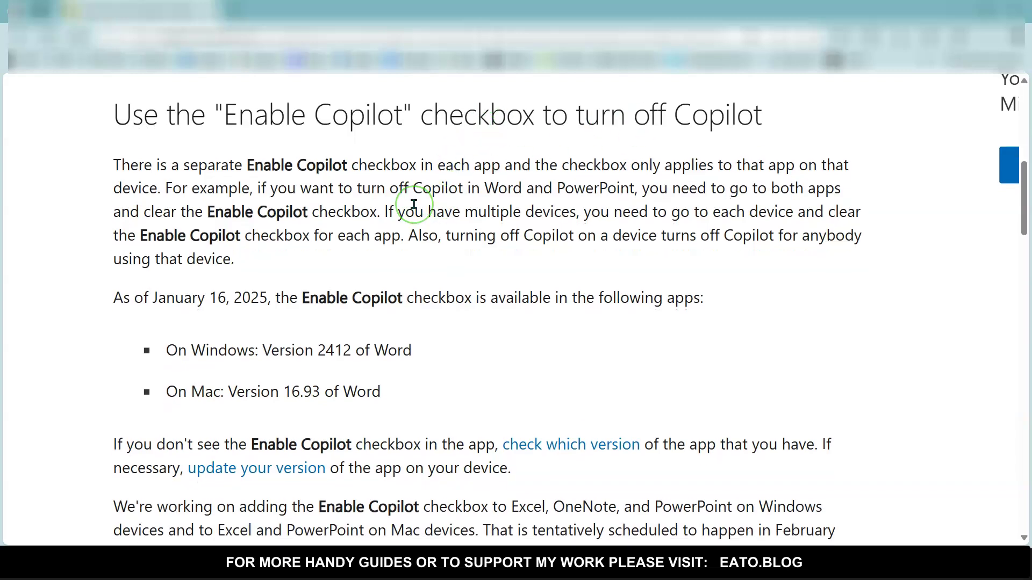
scroll(414, 204, down, 1)
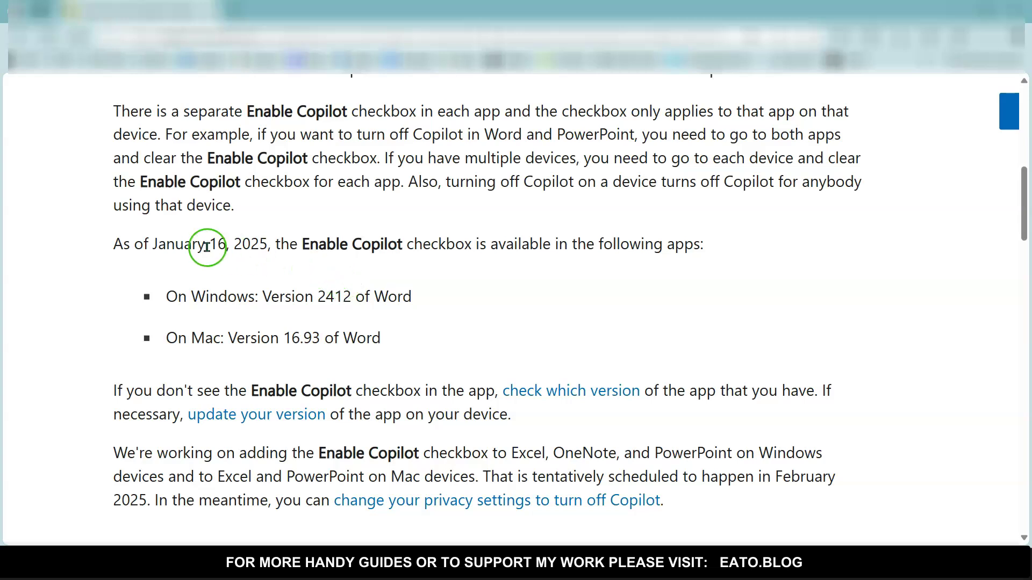
- Highlight the supported Word versions sentence, then scroll past the Mac steps to the privacy-settings section
drag(125, 244, 404, 339)
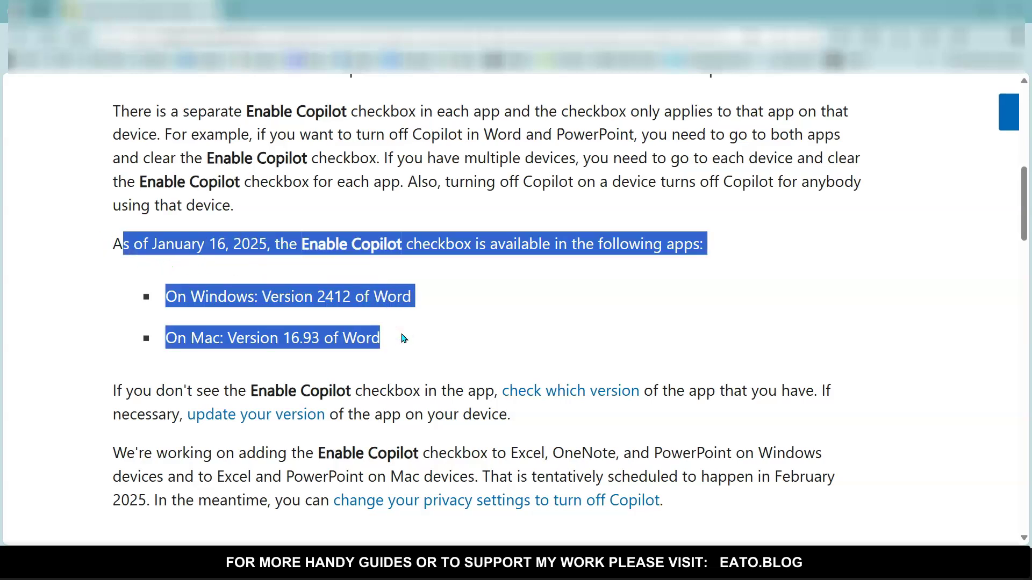
click(390, 338)
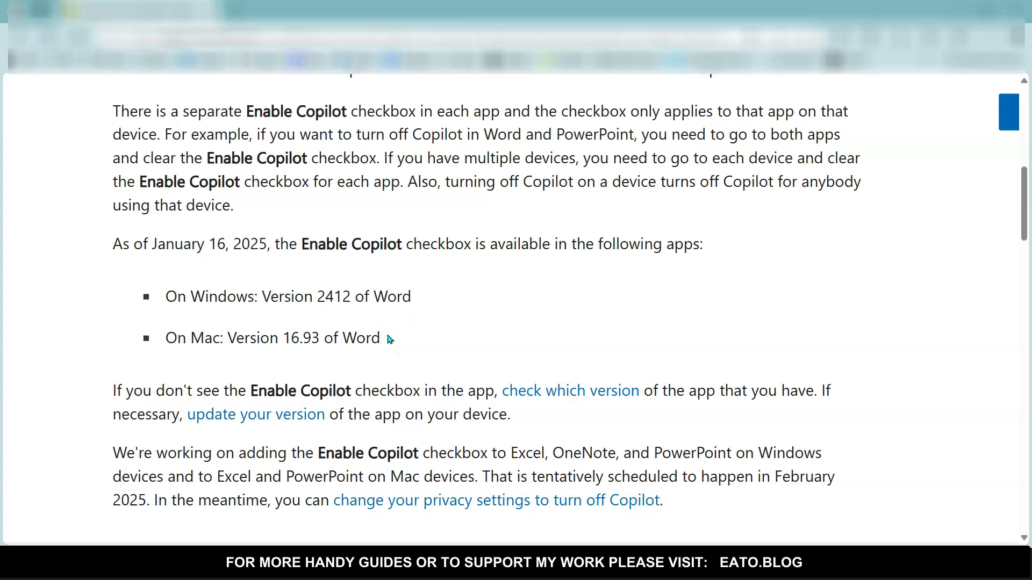
scroll(389, 338, down, 6)
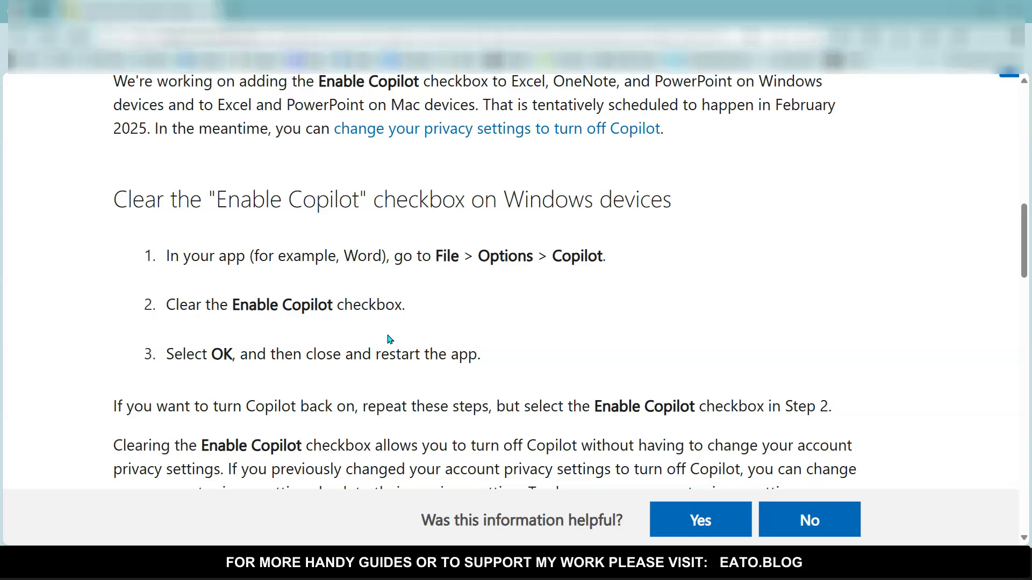
scroll(389, 339, down, 3)
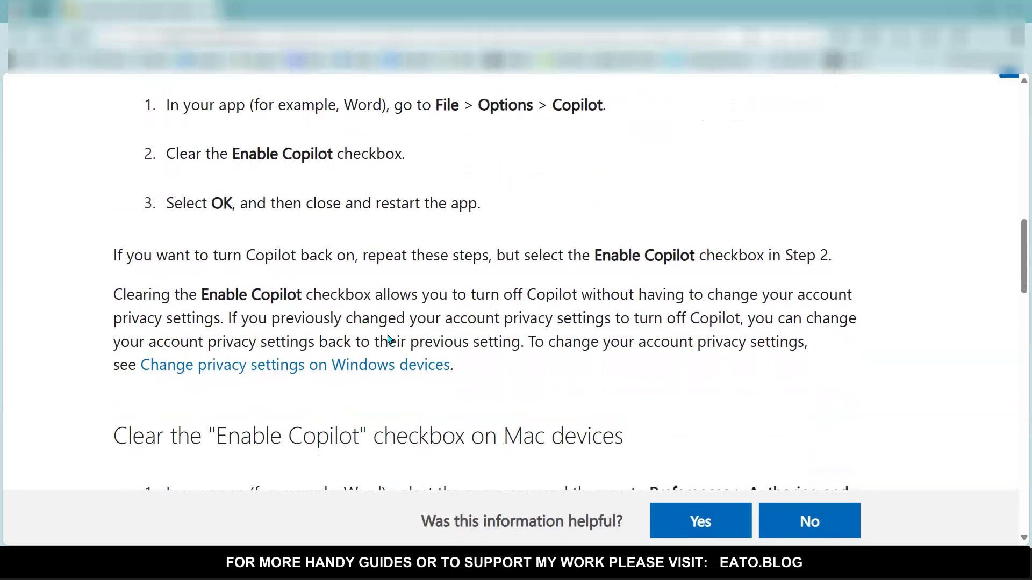
scroll(390, 339, down, 5)
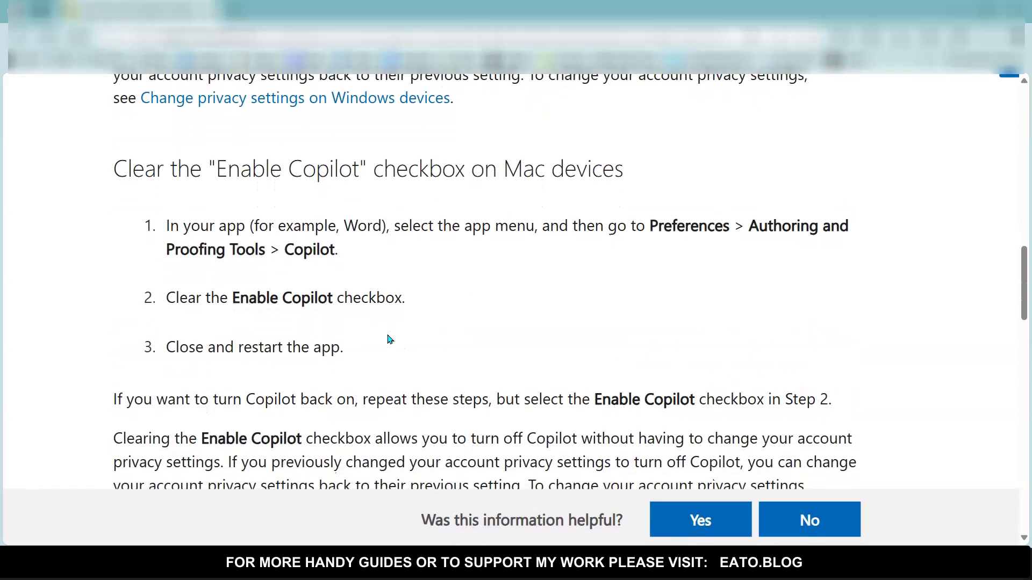
scroll(390, 339, down, 1)
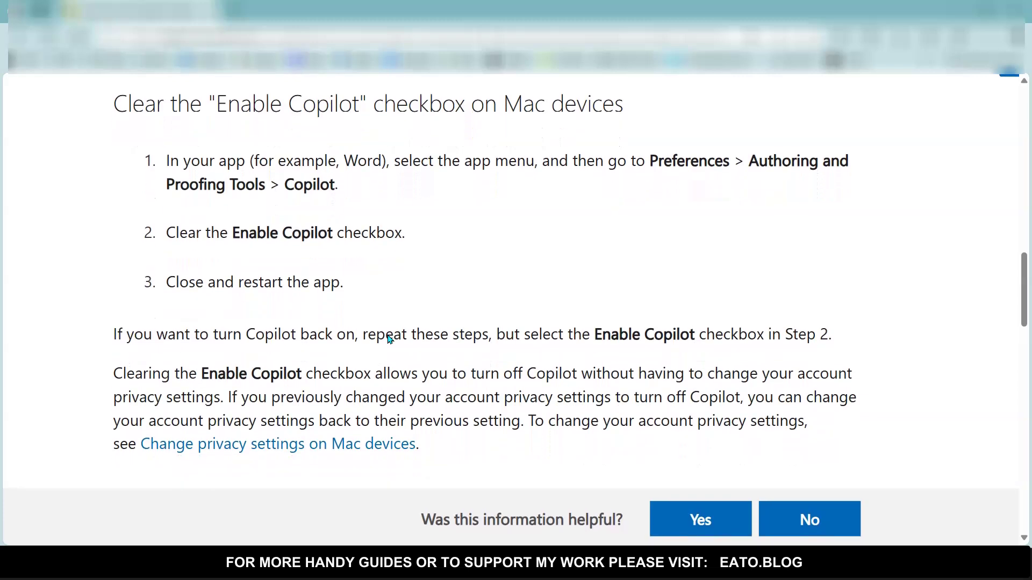
scroll(391, 340, down, 1)
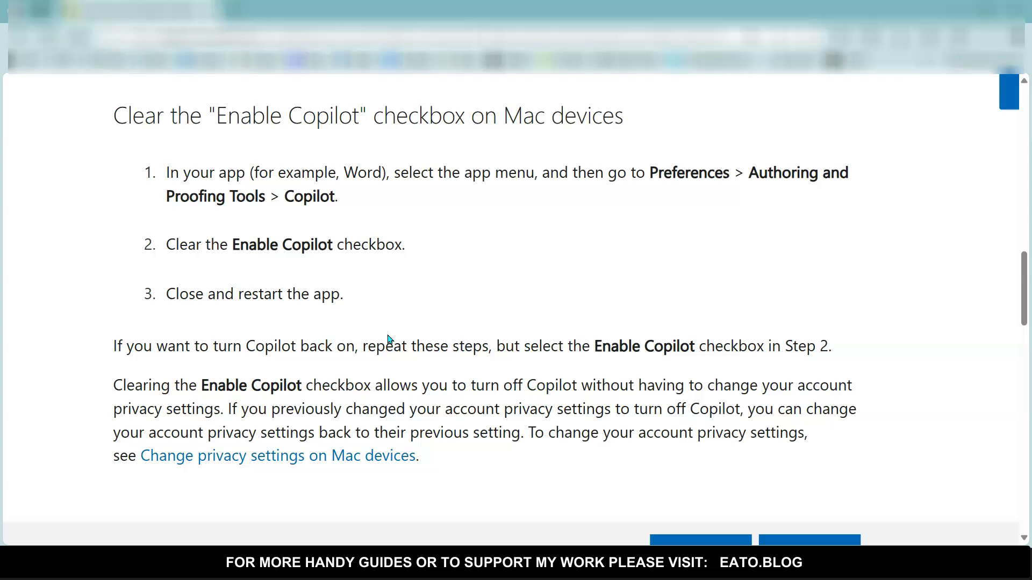
scroll(390, 339, down, 1)
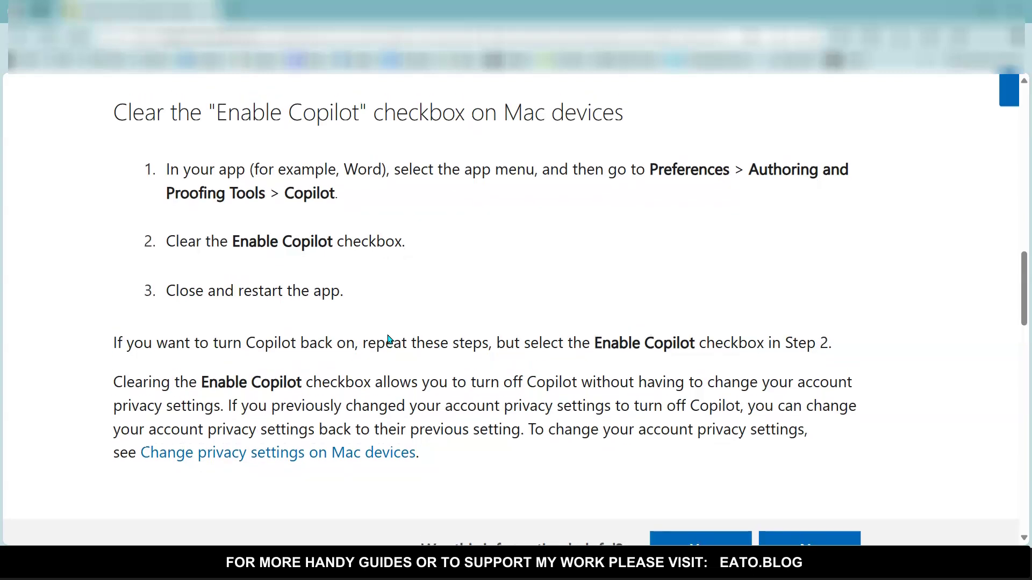
click(413, 272)
- Highlight the privacy-settings workaround heading and the word 365
scroll(392, 205, down, 5)
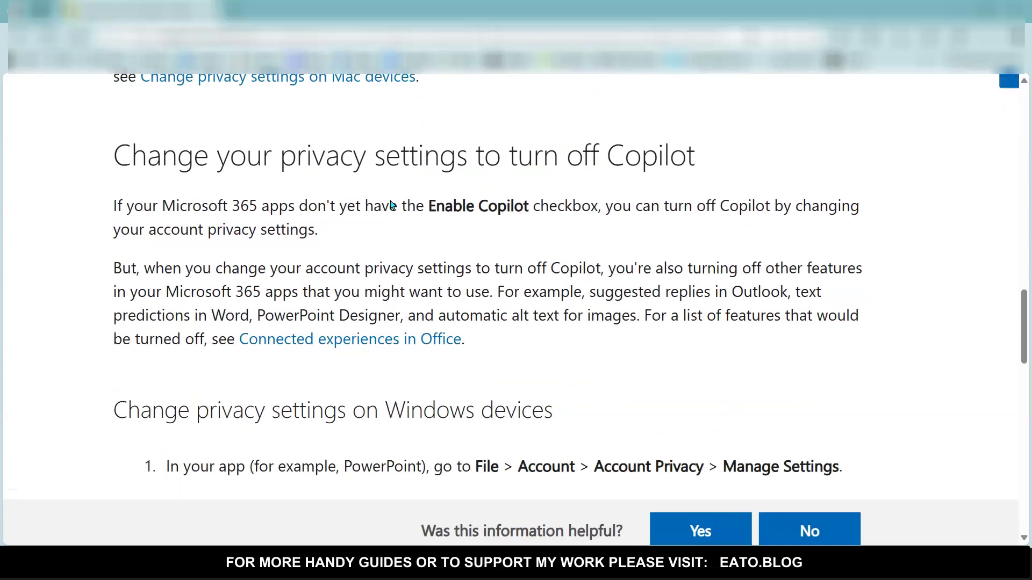
scroll(392, 204, down, 1)
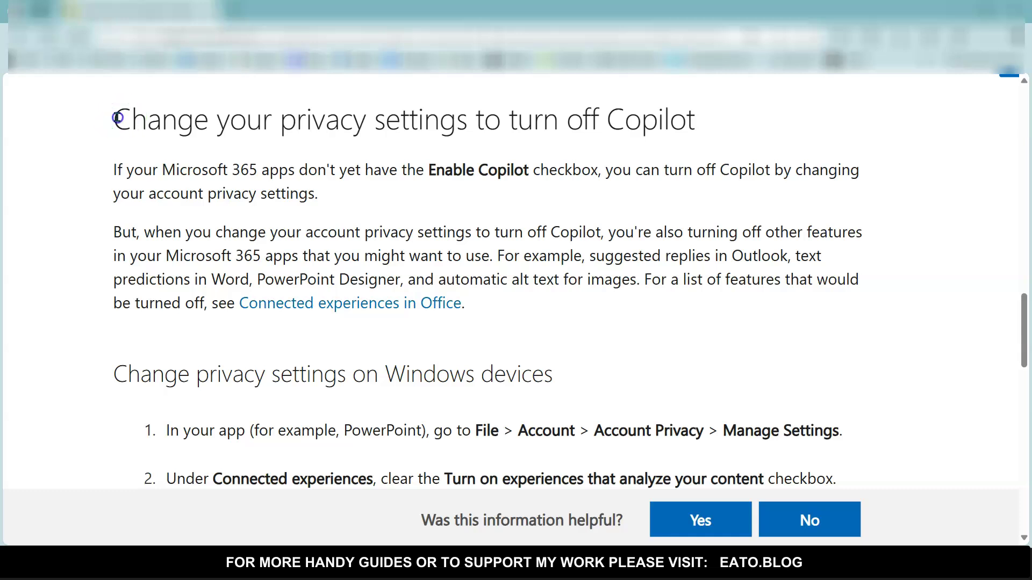
drag(117, 117, 238, 155)
scroll(242, 159, down, 1)
scroll(242, 160, up, 1)
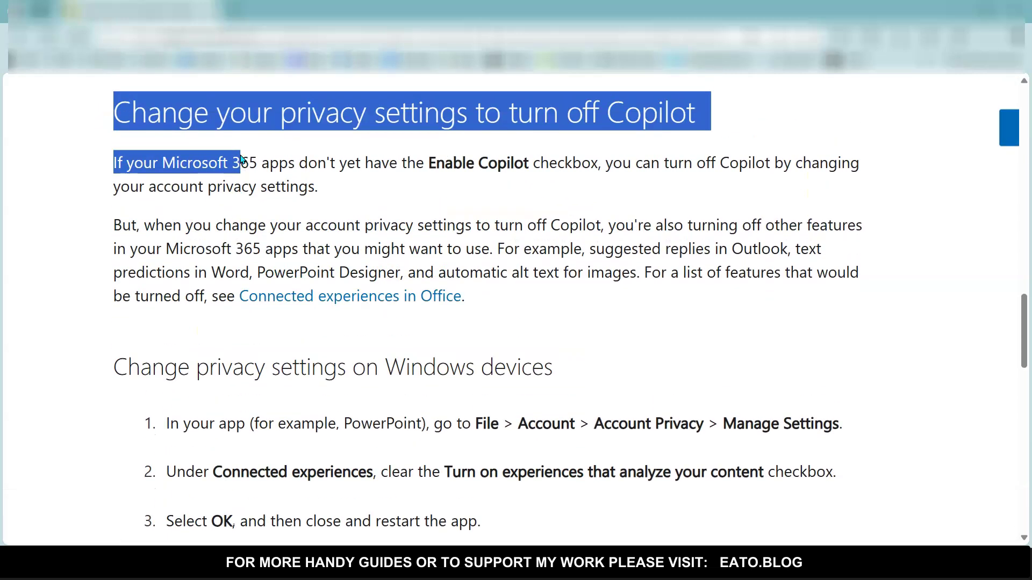
double_click(240, 159)
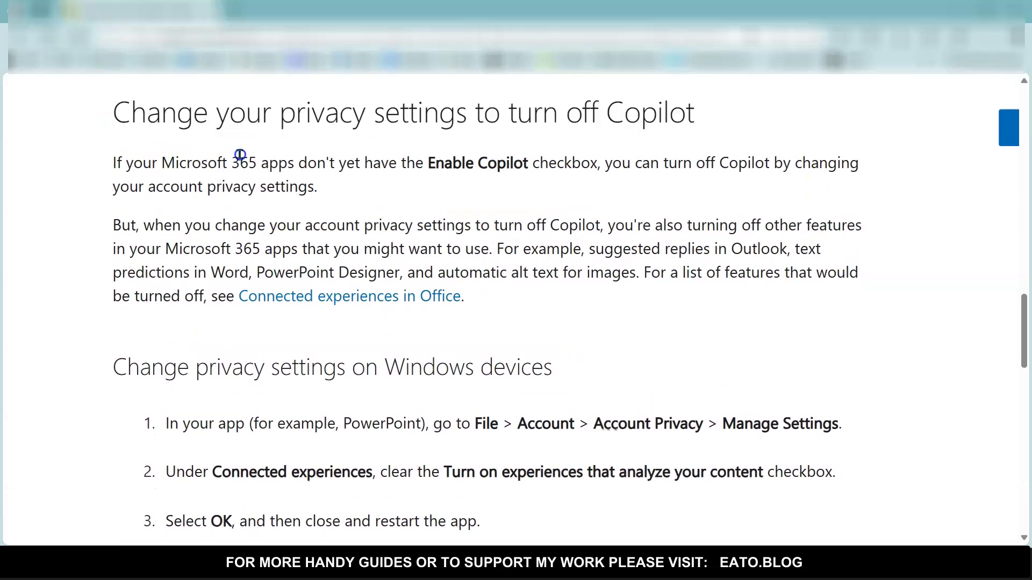
click(240, 155)
scroll(242, 159, down, 3)
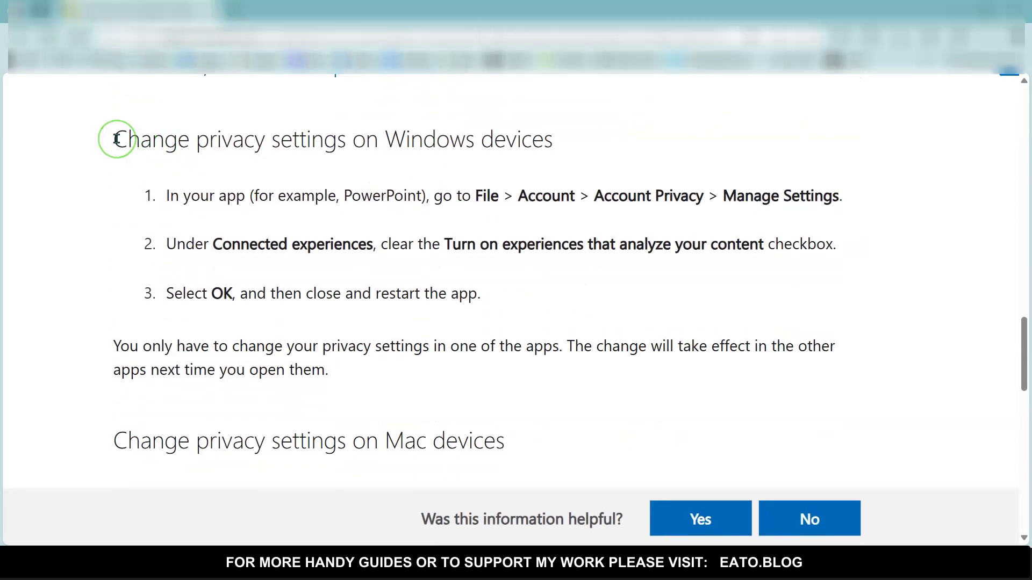
- Highlight the Windows privacy steps, the File > Account > Account Privacy path and Connected experiences instruction
drag(116, 139, 540, 306)
click(395, 311)
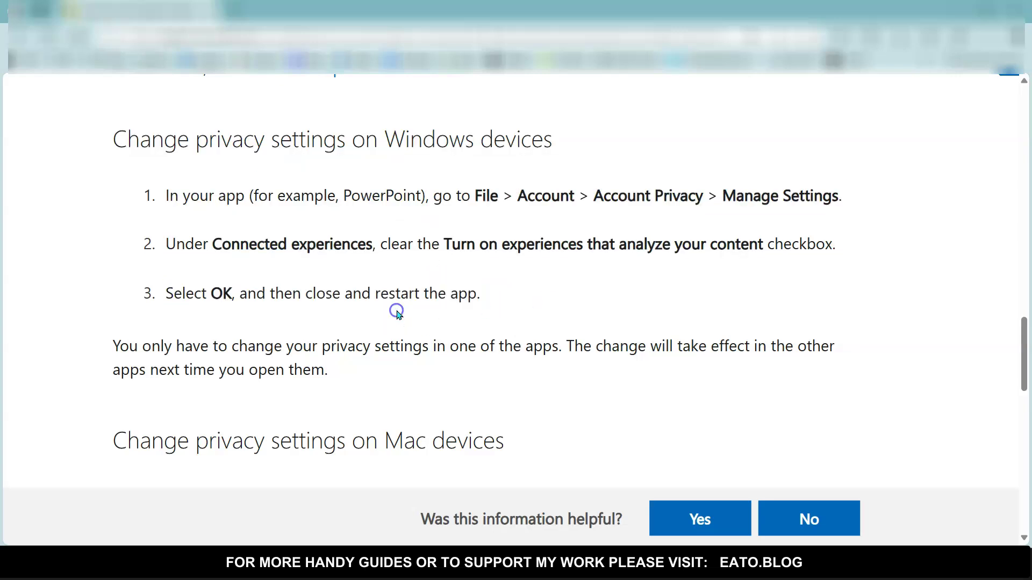
drag(474, 195, 845, 206)
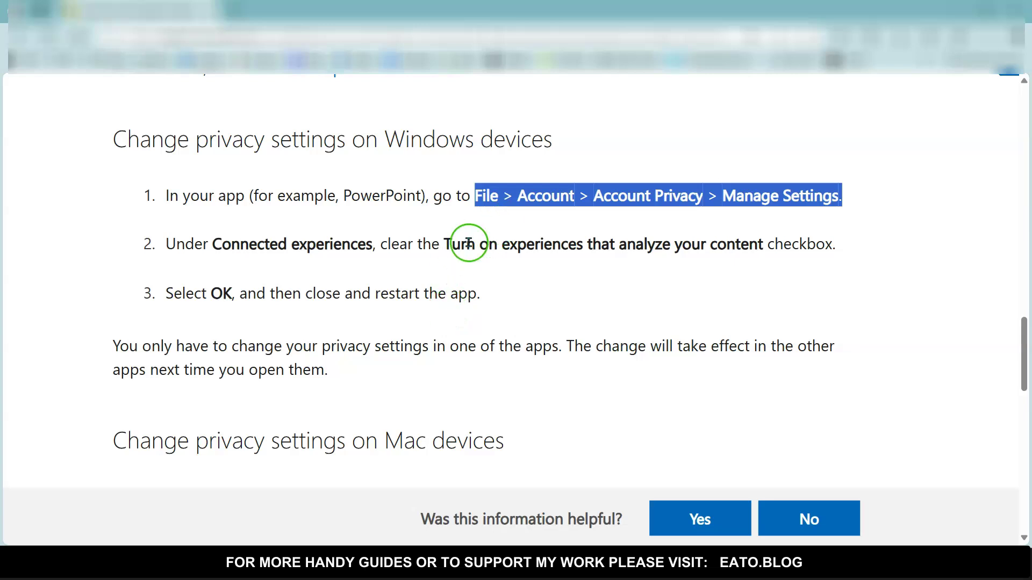
drag(221, 245, 726, 257)
click(732, 248)
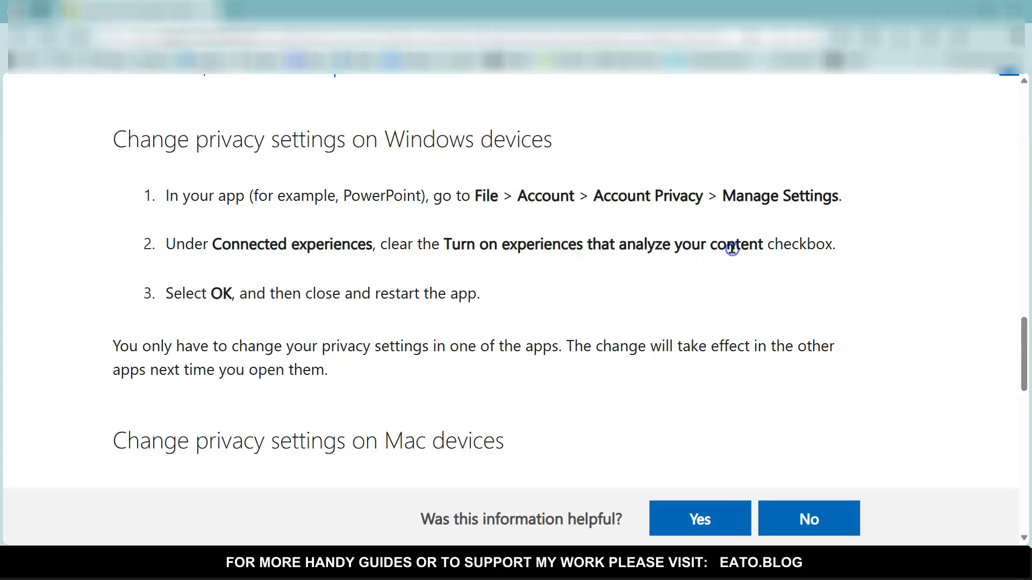
- Highlight the analyze-your-content option and the note that one app's change applies everywhere
scroll(731, 249, down, 1)
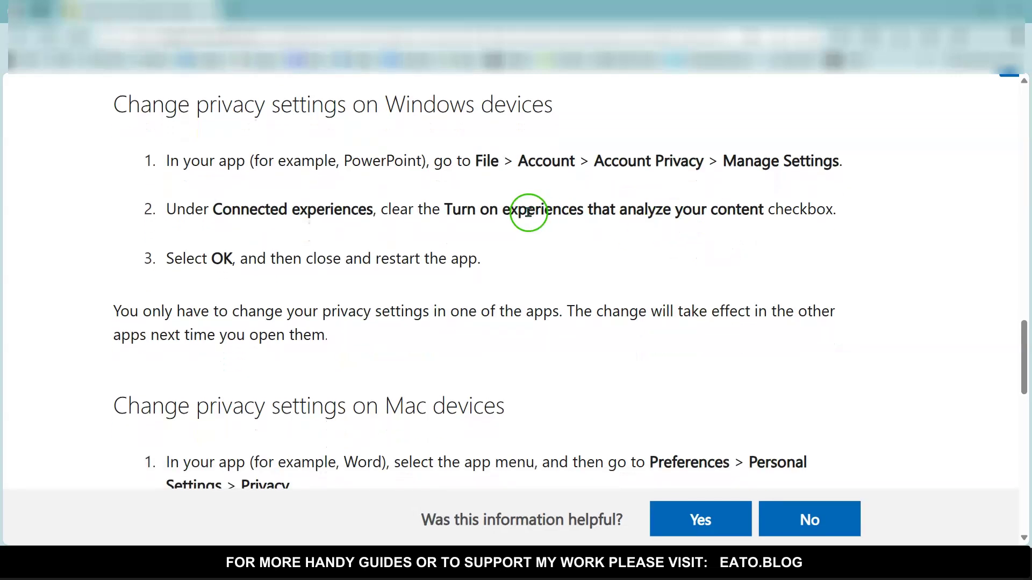
drag(453, 205, 726, 210)
click(453, 256)
scroll(453, 257, down, 3)
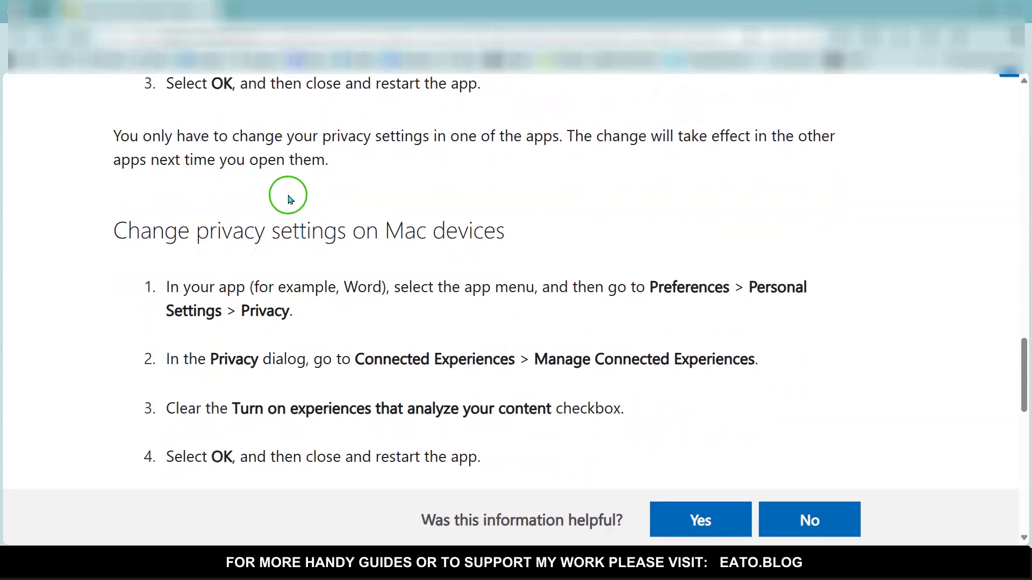
drag(129, 134, 312, 157)
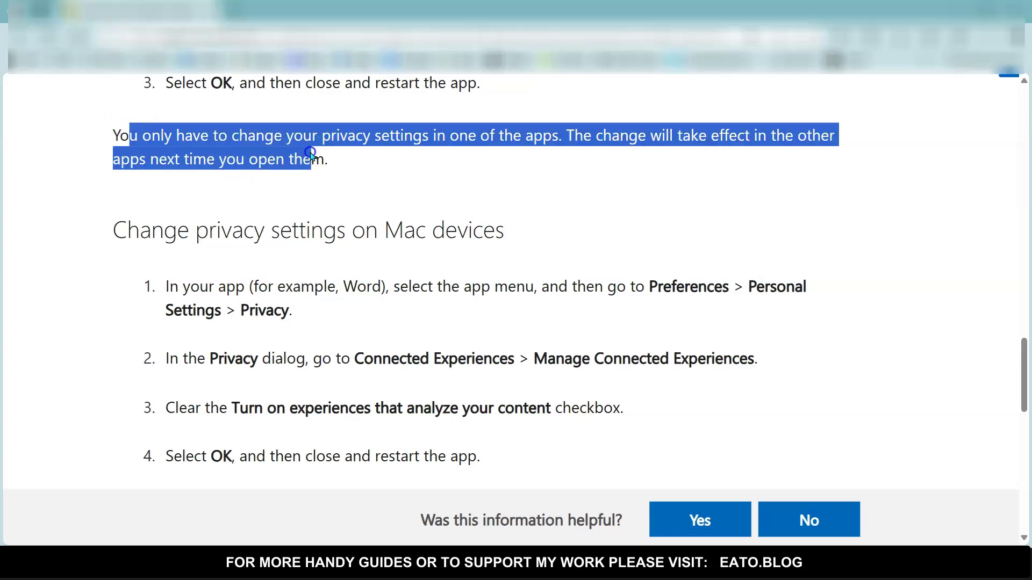
scroll(311, 156, down, 4)
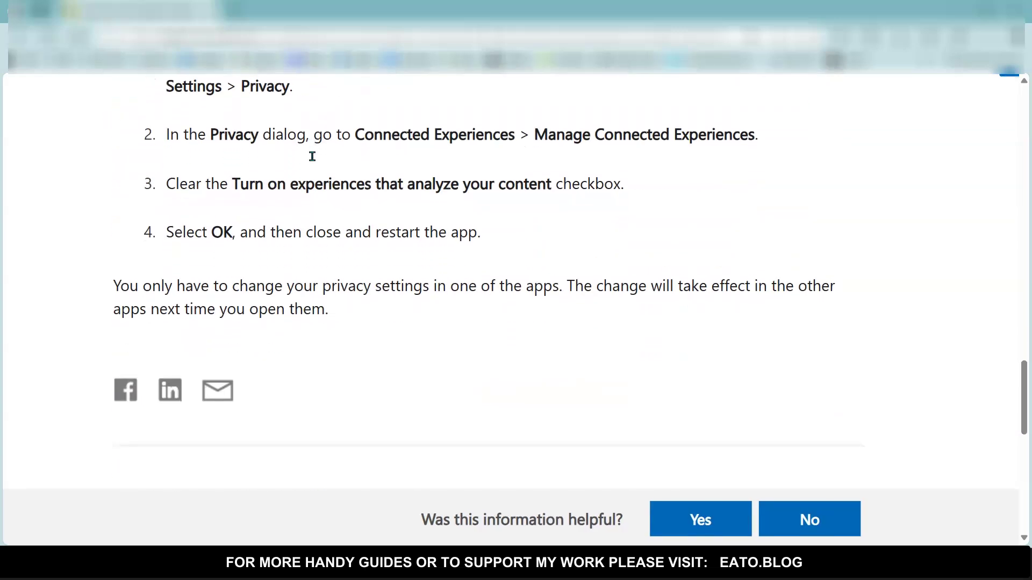
scroll(313, 158, up, 10)
- Highlight the warning that other Microsoft 365 features are also turned off
scroll(314, 161, up, 3)
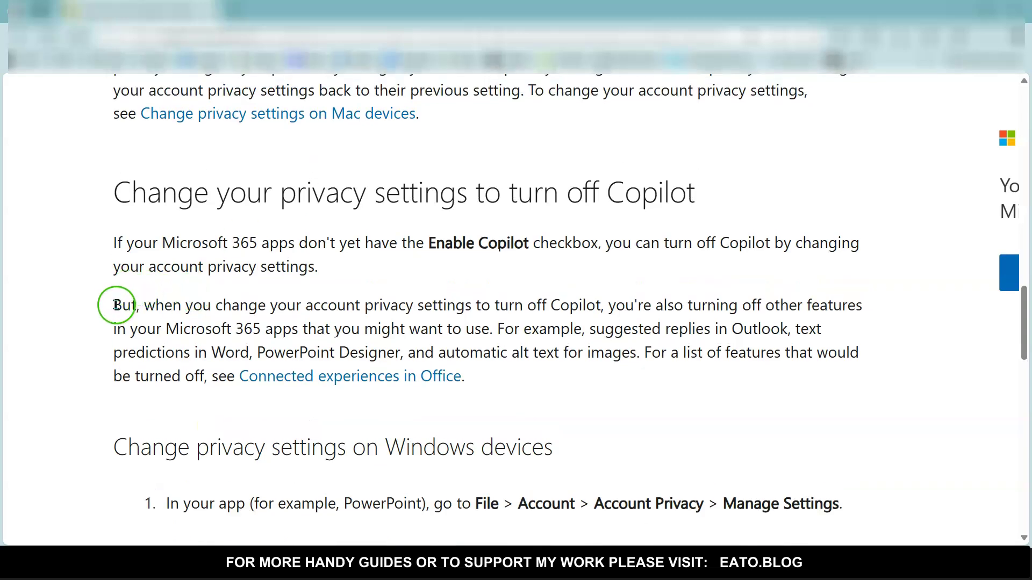
scroll(117, 305, down, 1)
scroll(117, 305, down, 1)
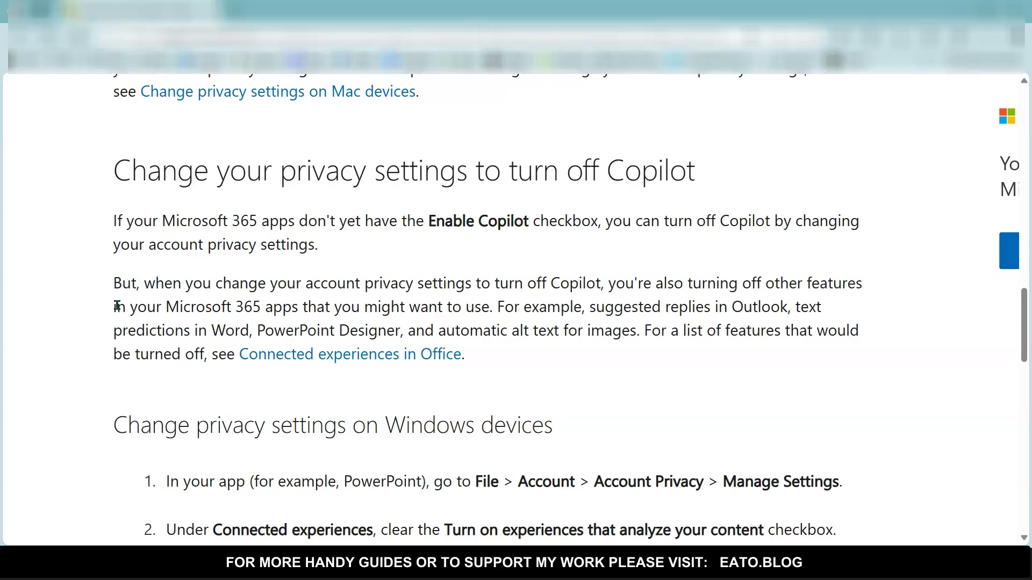
scroll(118, 306, down, 1)
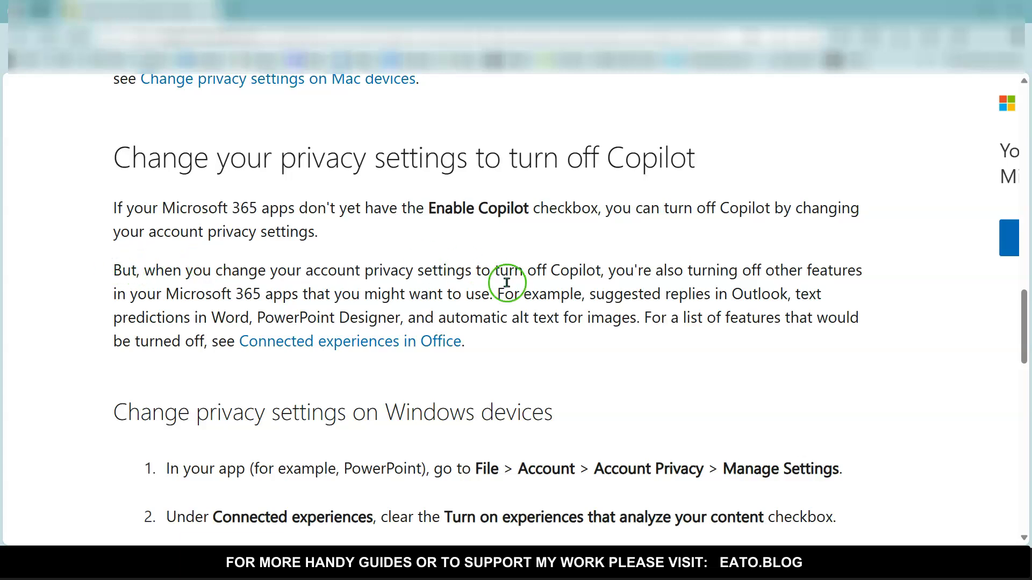
drag(605, 270, 488, 286)
scroll(537, 315, down, 2)
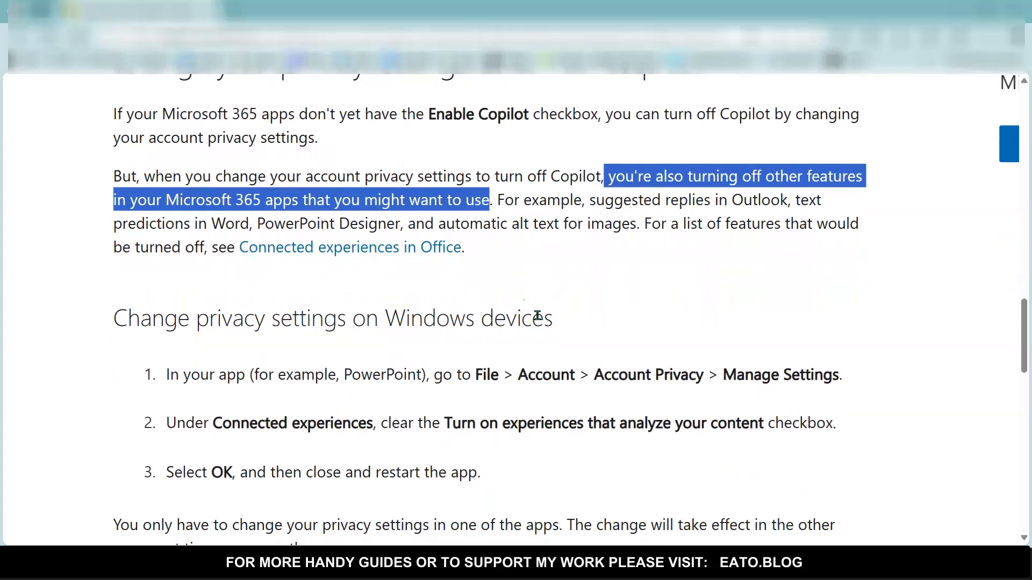
scroll(538, 316, down, 1)
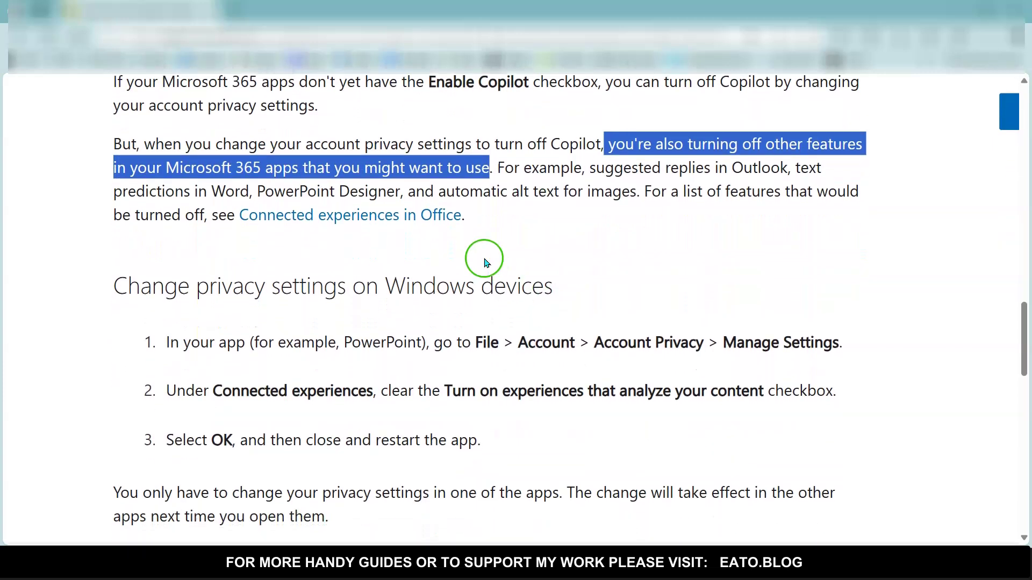
- Highlight the automatic alt text example, then scroll back up to the article title
drag(445, 194, 612, 194)
click(624, 194)
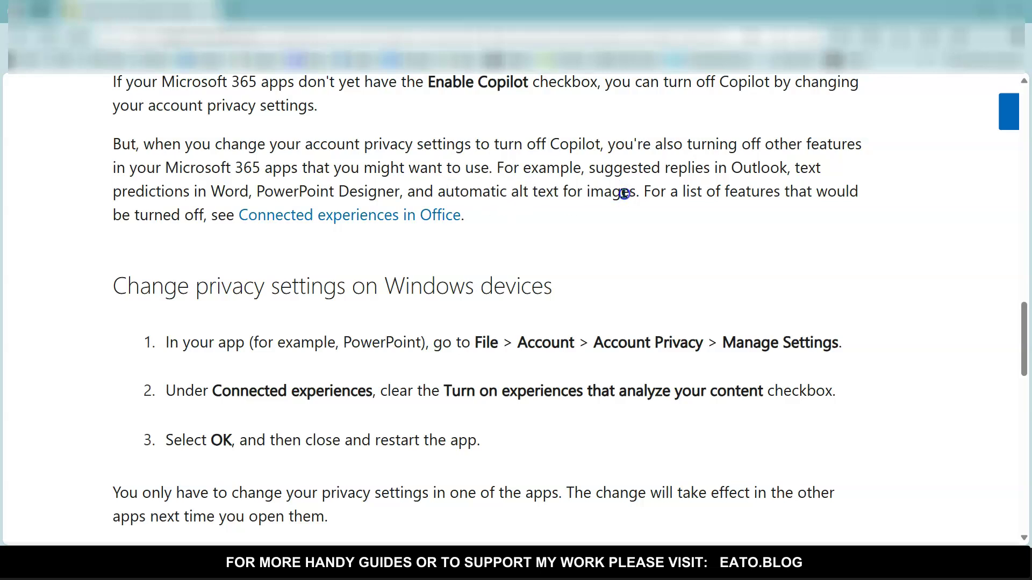
scroll(624, 194, up, 3)
click(687, 182)
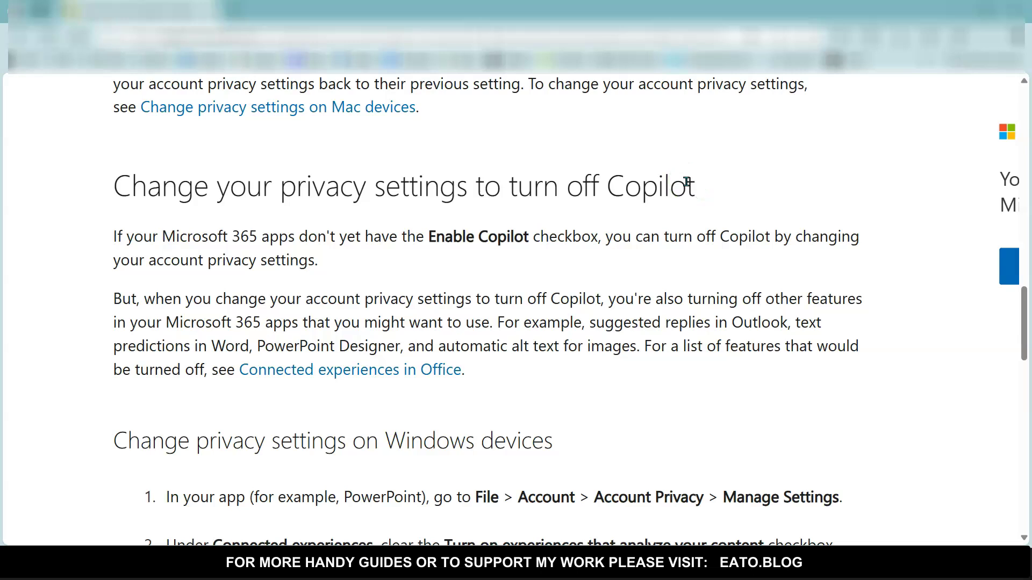
click(539, 226)
scroll(539, 226, up, 20)
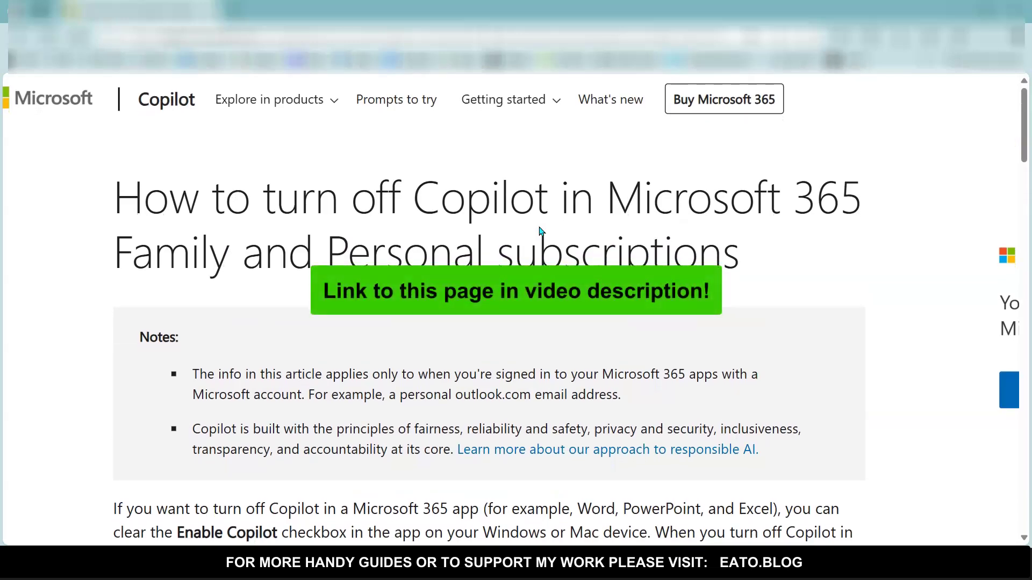
- Back in Word, select and then deselect the FILE, OPTIONS, COPILOT recap bullets
click(301, 562)
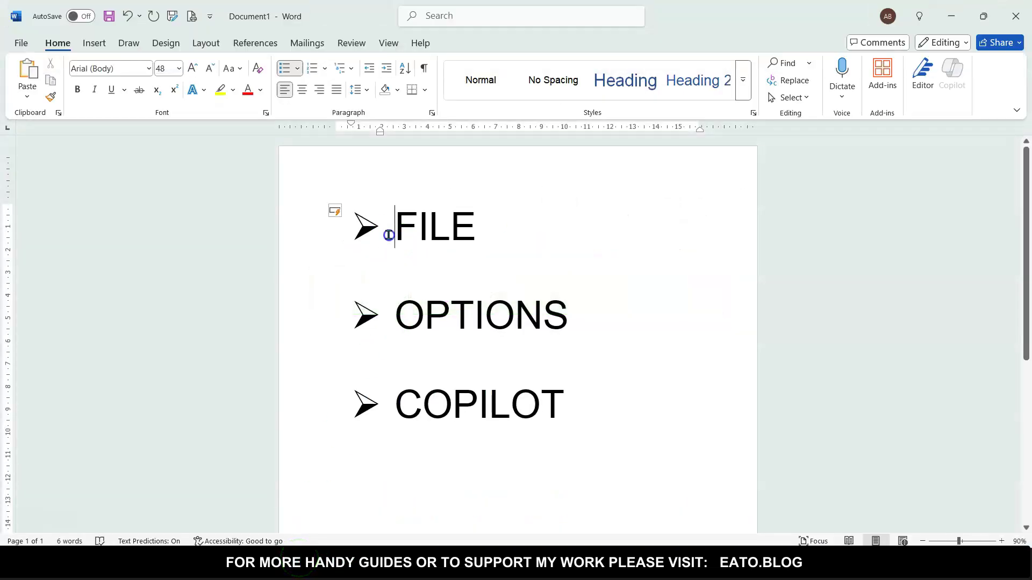
drag(408, 240, 611, 403)
click(611, 403)
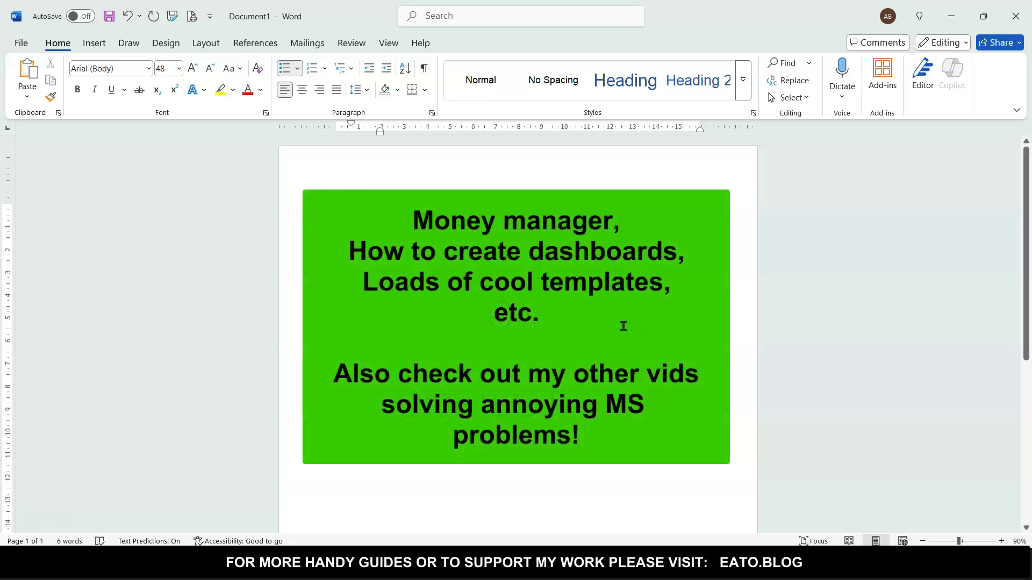
scroll(539, 350, down, 2)
scroll(539, 351, up, 5)
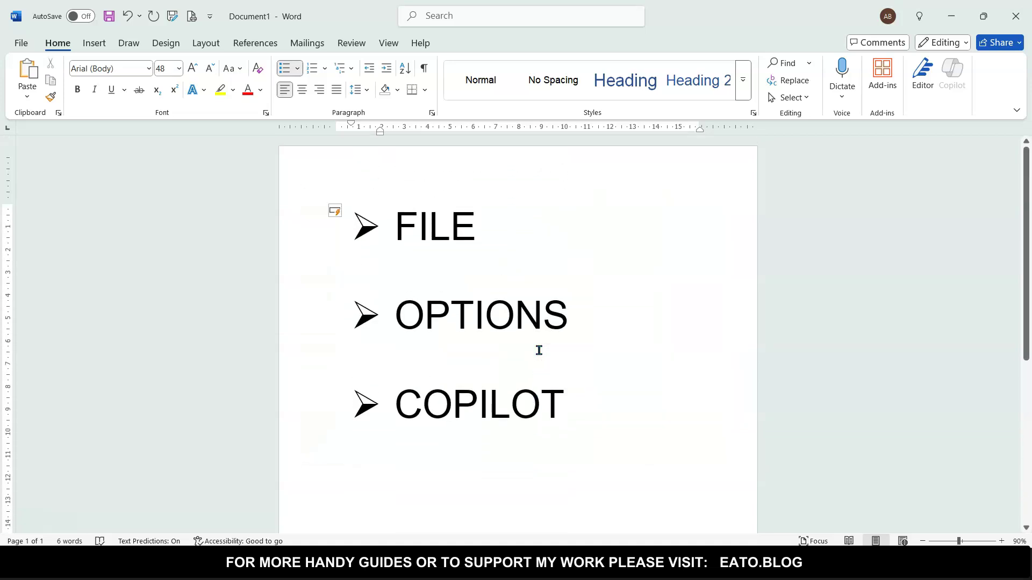